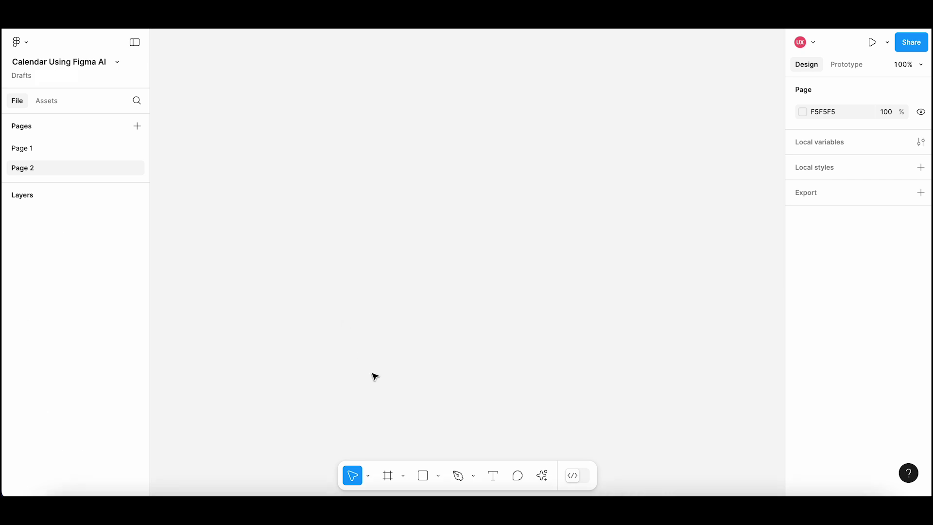
Step: Draw a frame about 60 by 56 on the empty canvas and centre the text "01" inside it
{"action": "left_click", "coordinate": [387, 475]}
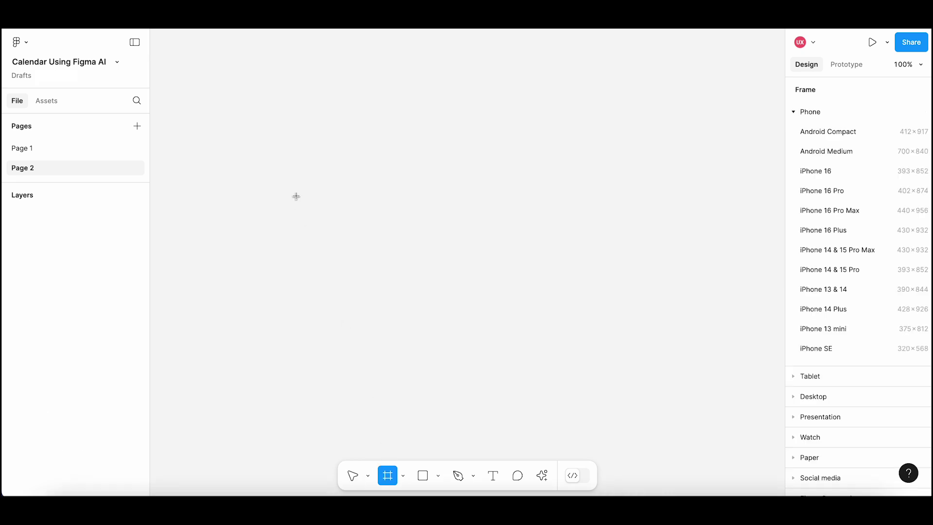
{"action": "left_click_drag", "start_coordinate": [294, 160], "coordinate": [331, 194]}
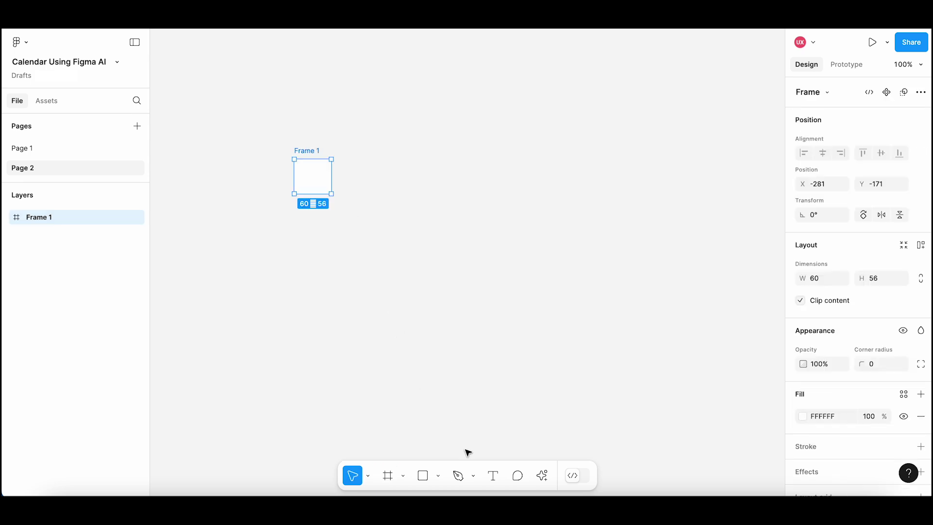
{"action": "left_click", "coordinate": [494, 482]}
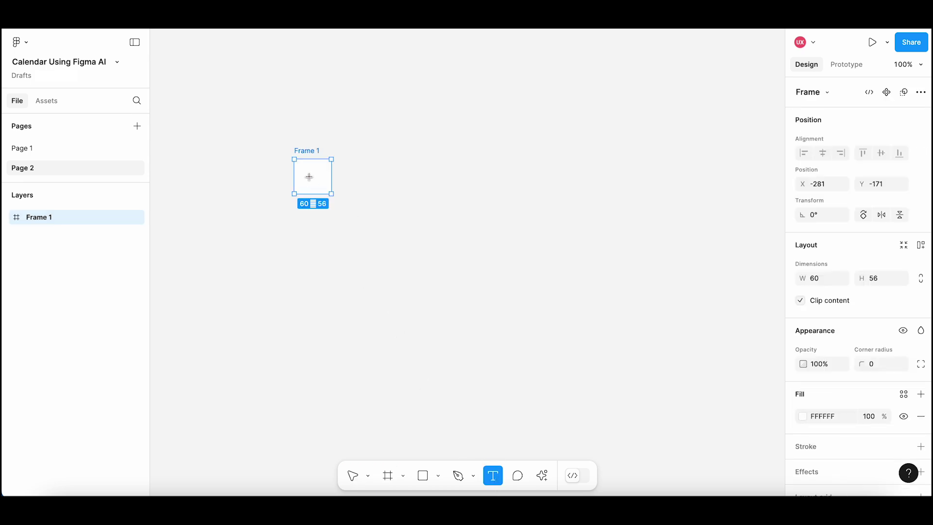
{"action": "left_click", "coordinate": [308, 172]}
{"action": "type", "text": "01"}
{"action": "key", "text": "Escape"}
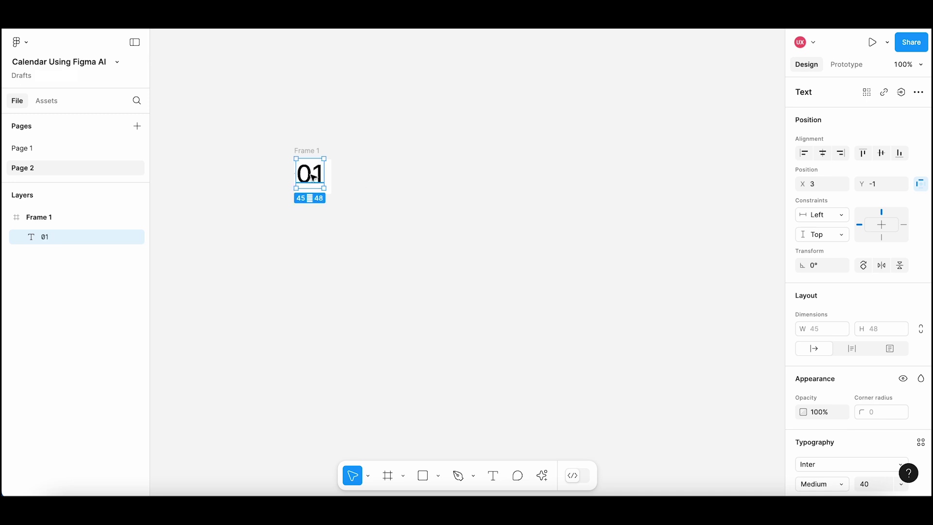
{"action": "left_click_drag", "start_coordinate": [314, 178], "coordinate": [316, 181]}
{"action": "left_click", "coordinate": [314, 153]}
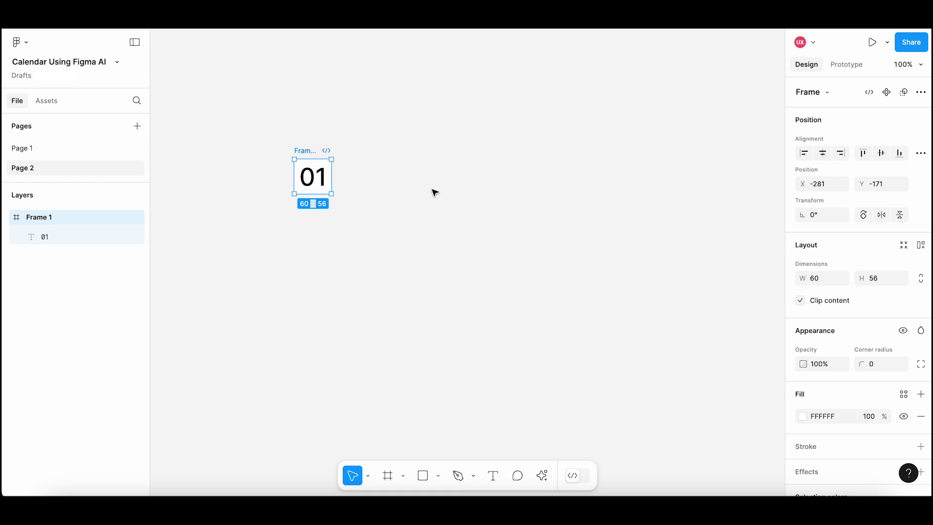
Step: Check the font weight setting of the "01" text
{"action": "left_click", "coordinate": [318, 188]}
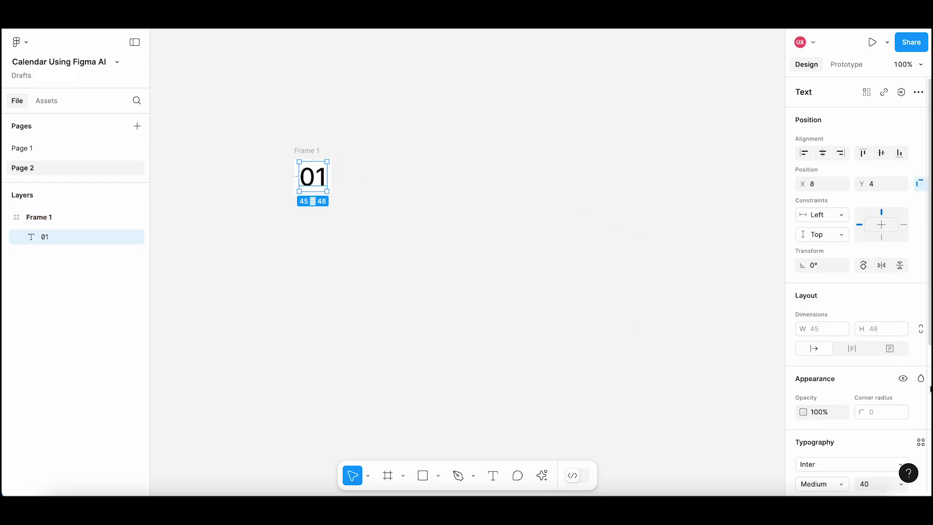
{"action": "scroll", "coordinate": [875, 272], "scroll_direction": "down", "scroll_amount": 5}
{"action": "left_click", "coordinate": [841, 264]}
{"action": "left_click", "coordinate": [832, 263]}
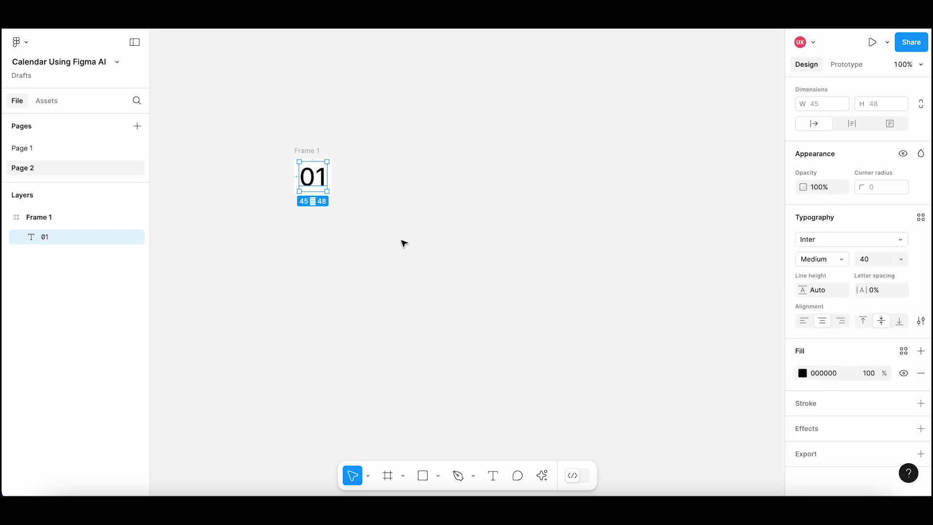
{"action": "left_click", "coordinate": [401, 243]}
Step: Add auto layout to the frame containing "01" and set both its width and height to 100
{"action": "left_click", "coordinate": [310, 152]}
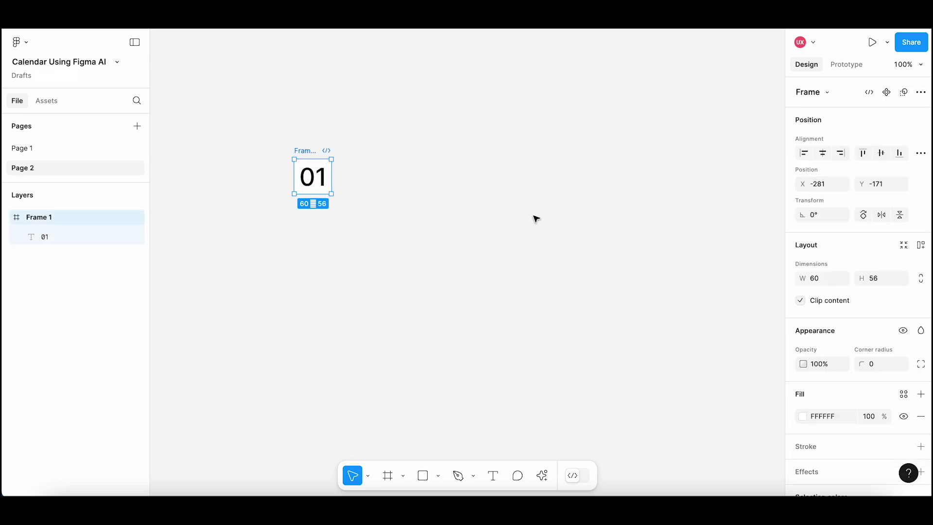
{"action": "left_click", "coordinate": [921, 245]}
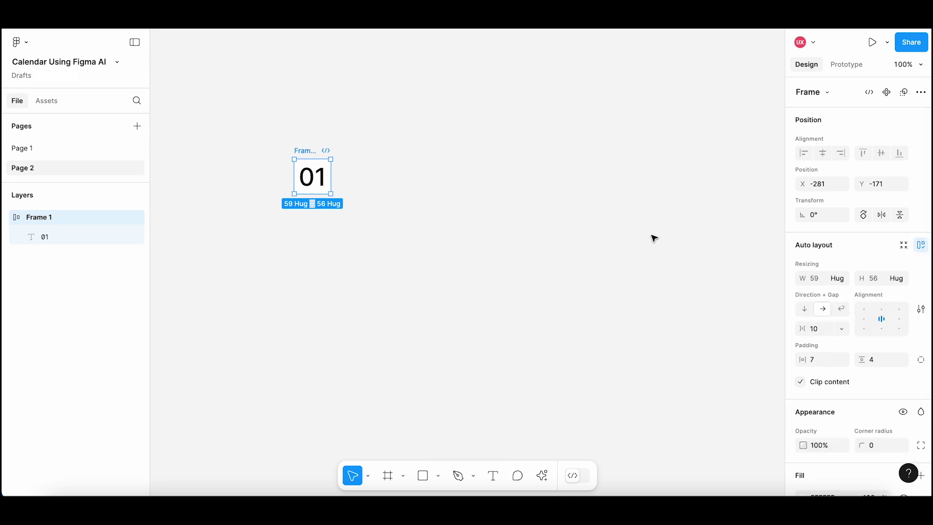
{"action": "type", "text": "100"}
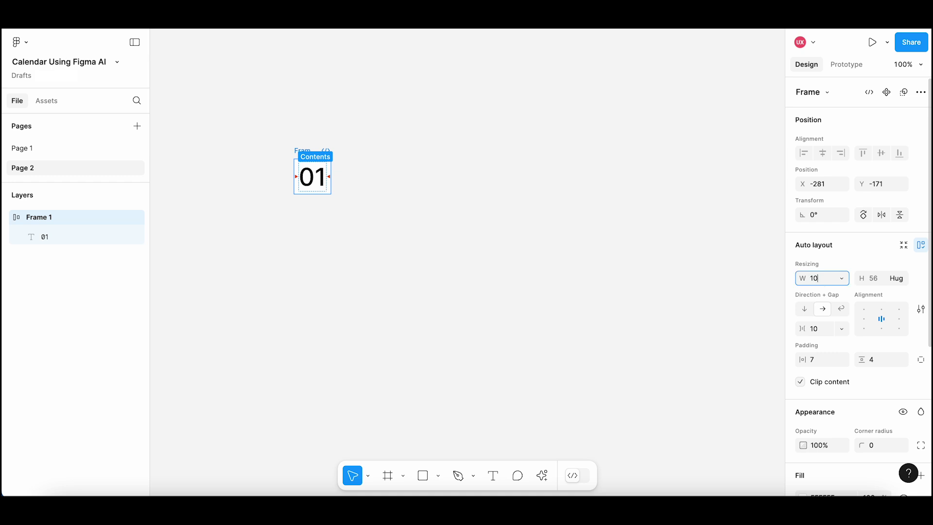
{"action": "key", "text": "Tab"}
{"action": "type", "text": "100"}
{"action": "key", "text": "Return"}
Step: Move the "01" frame on the canvas to X -304, Y -175
{"action": "left_click", "coordinate": [422, 243]}
{"action": "left_click", "coordinate": [316, 151]}
{"action": "left_click_drag", "start_coordinate": [310, 151], "coordinate": [296, 151]}
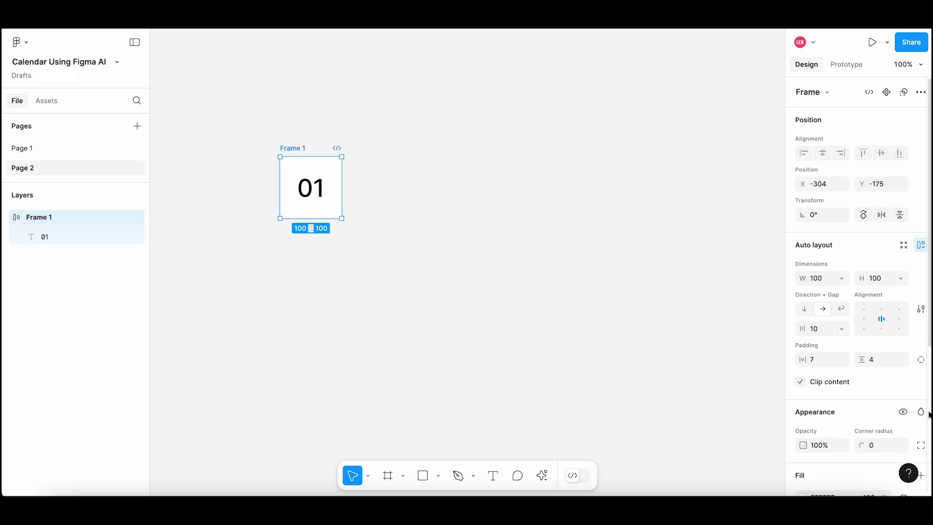
Step: Change the "01" frame's fill to the light grey E9E9E9
{"action": "scroll", "coordinate": [928, 415], "scroll_direction": "down", "scroll_amount": 5}
{"action": "left_click", "coordinate": [803, 276]}
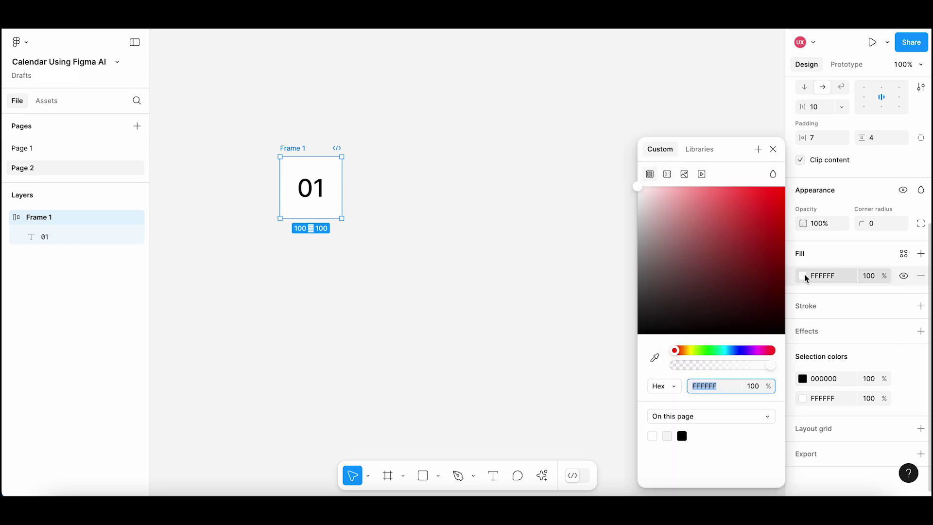
{"action": "mouse_move", "coordinate": [638, 190]}
{"action": "left_mouse_down"}
{"action": "mouse_move", "coordinate": [635, 213]}
{"action": "mouse_move", "coordinate": [637, 204]}
{"action": "left_mouse_up"}
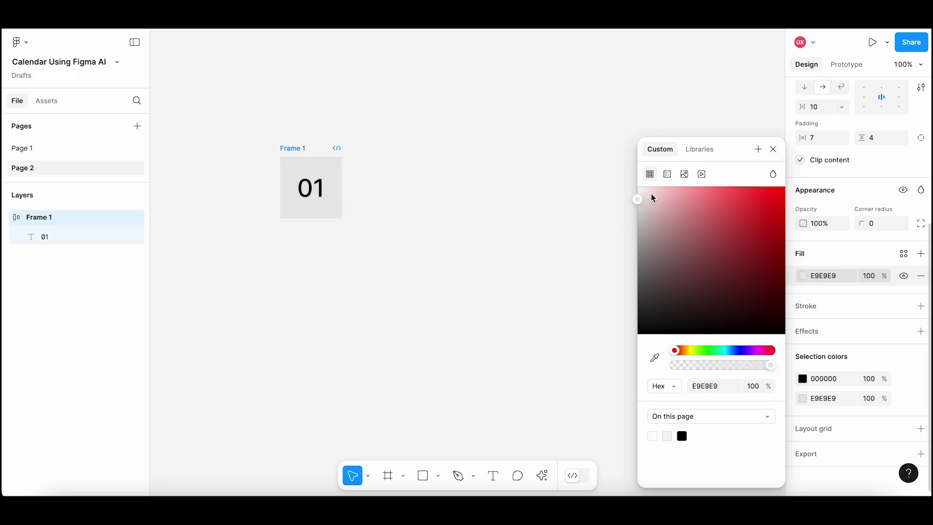
{"action": "left_click", "coordinate": [773, 149]}
{"action": "left_click", "coordinate": [449, 343]}
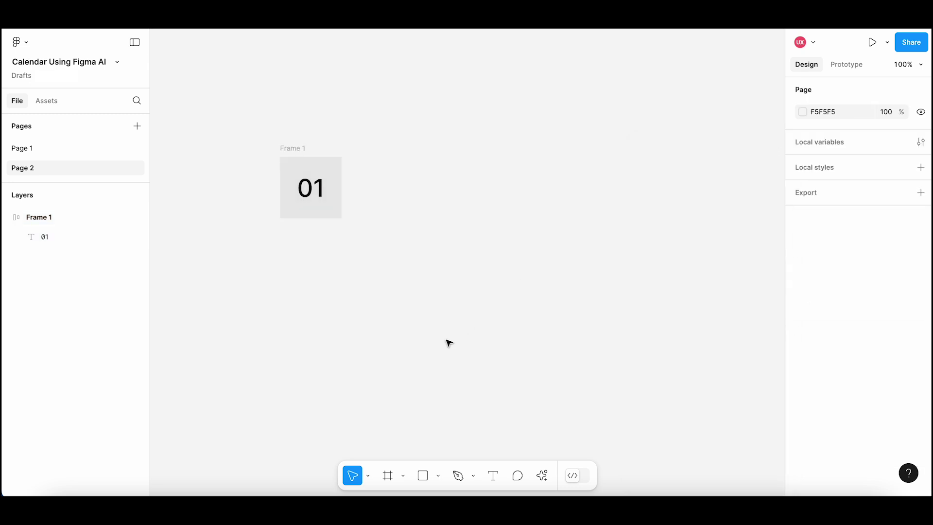
Step: Duplicate the "01" frame five times to form a horizontal row of six identical tiles
{"action": "left_click", "coordinate": [301, 148]}
{"action": "key", "text": "super+d"}
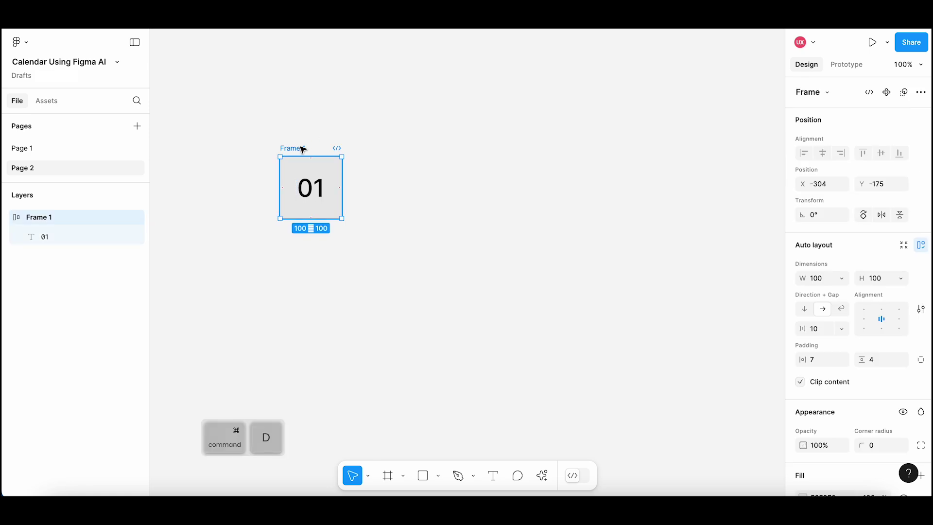
{"action": "key", "text": "super+d"}
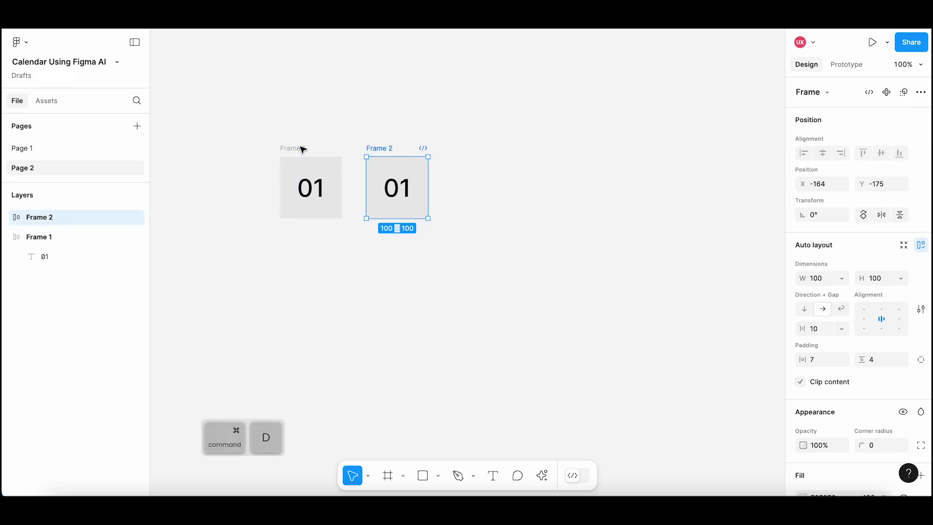
{"action": "key", "text": "super+d"}
{"action": "key", "text": "super+d"}
{"action": "key", "text": "super+d"}
{"action": "key", "text": "super+d"}
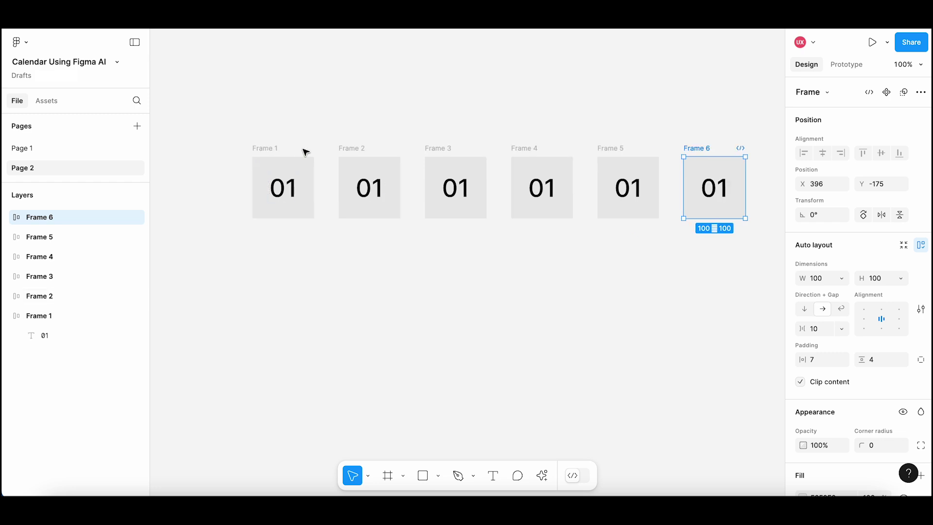
{"action": "left_click", "coordinate": [375, 134]}
Step: Select all six "01" tiles and wrap them in a single parent frame
{"action": "scroll", "coordinate": [376, 133], "scroll_direction": "down", "scroll_amount": 3}
{"action": "left_click_drag", "start_coordinate": [431, 111], "coordinate": [379, 131]}
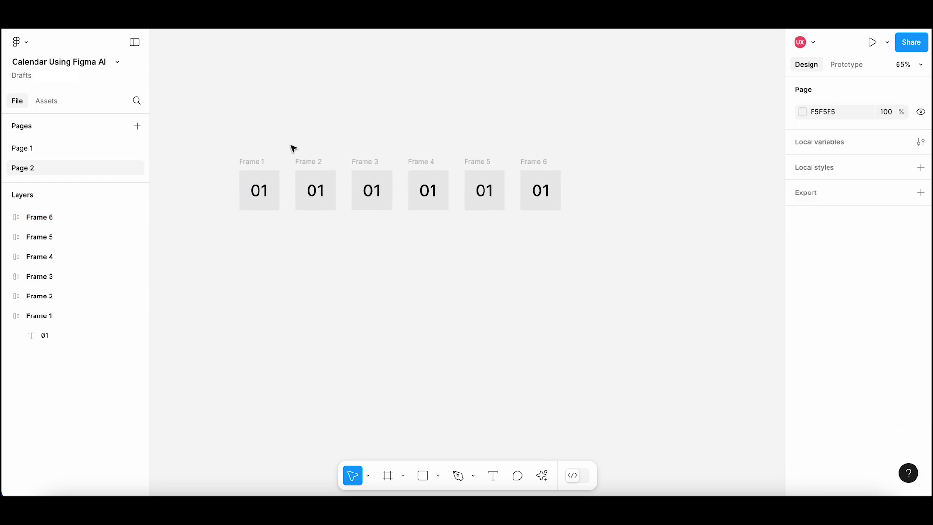
{"action": "left_click_drag", "start_coordinate": [223, 145], "coordinate": [591, 239]}
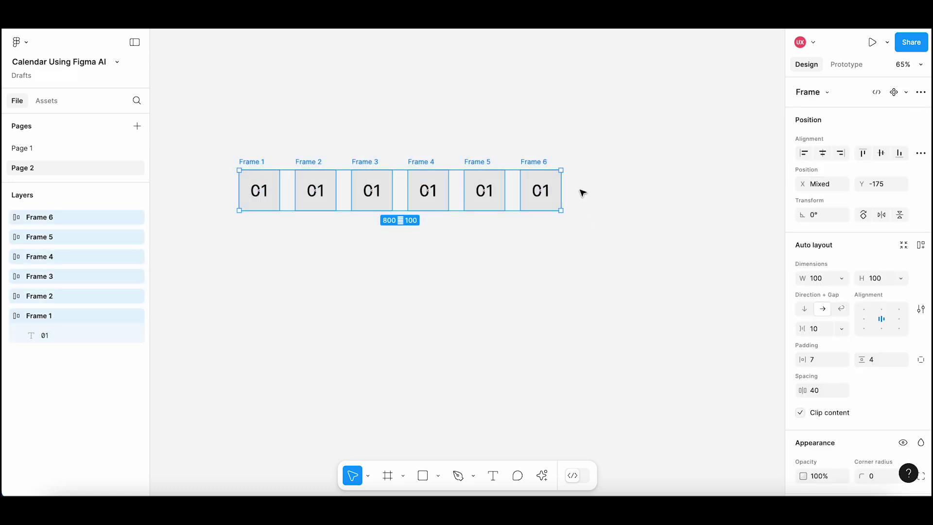
{"action": "right_click", "coordinate": [540, 165]}
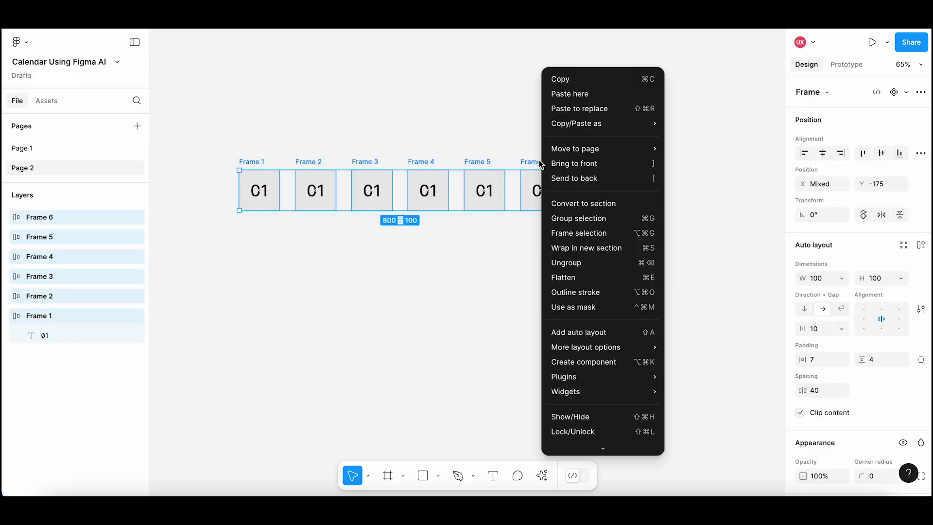
{"action": "left_click", "coordinate": [617, 234]}
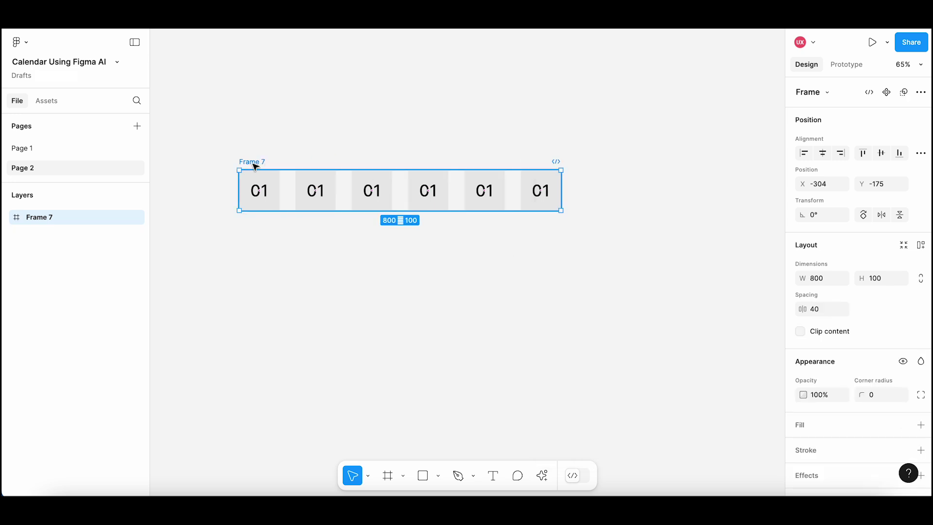
Step: Apply auto layout to the parent frame and use the AI Replace content suggestion to fill its tiles
{"action": "left_click", "coordinate": [922, 248]}
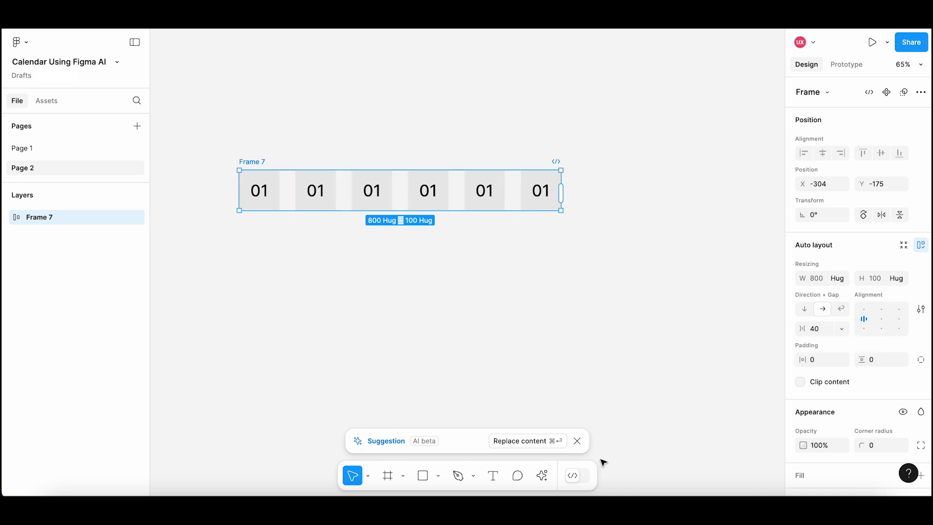
{"action": "left_click", "coordinate": [528, 442]}
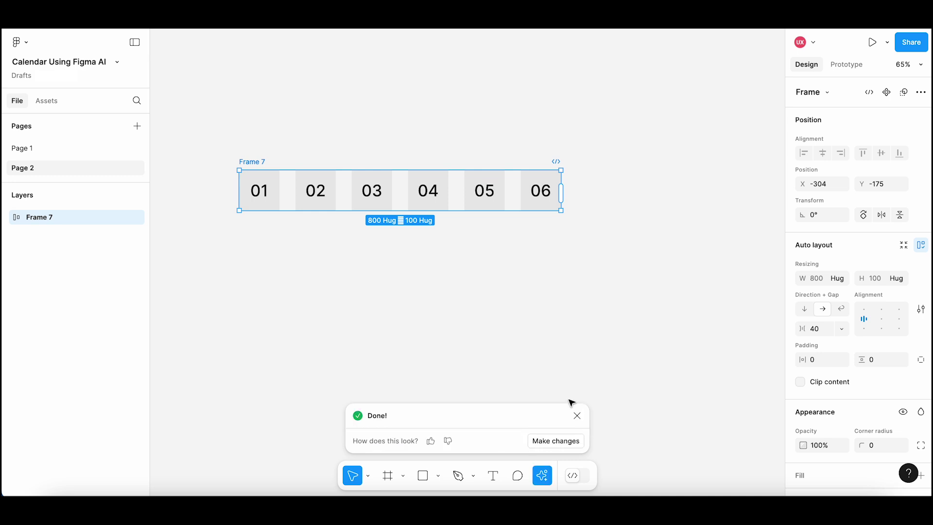
Step: Extend the numbered row with the AI-assisted repeat so its tiles run from 01 to 31
{"action": "scroll", "coordinate": [558, 353], "scroll_direction": "down", "scroll_amount": 3}
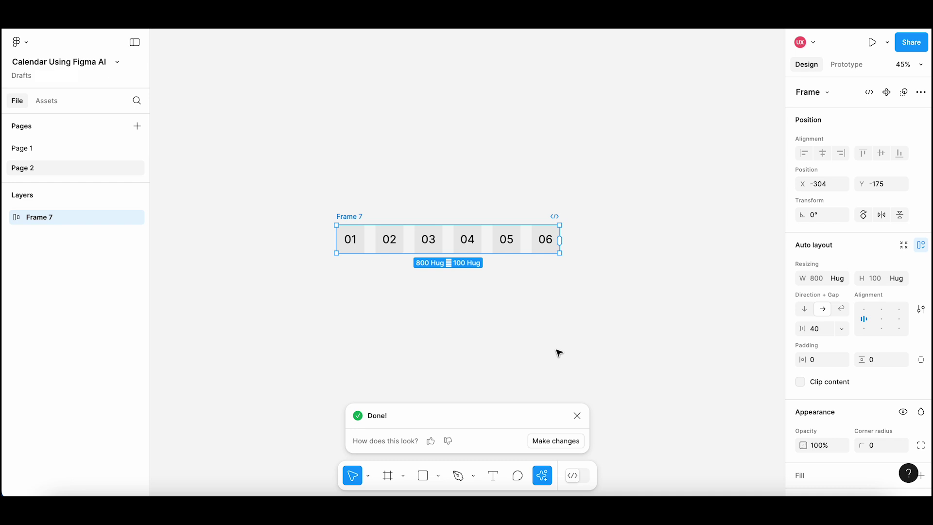
{"action": "scroll", "coordinate": [467, 227], "scroll_direction": "right", "scroll_amount": 4}
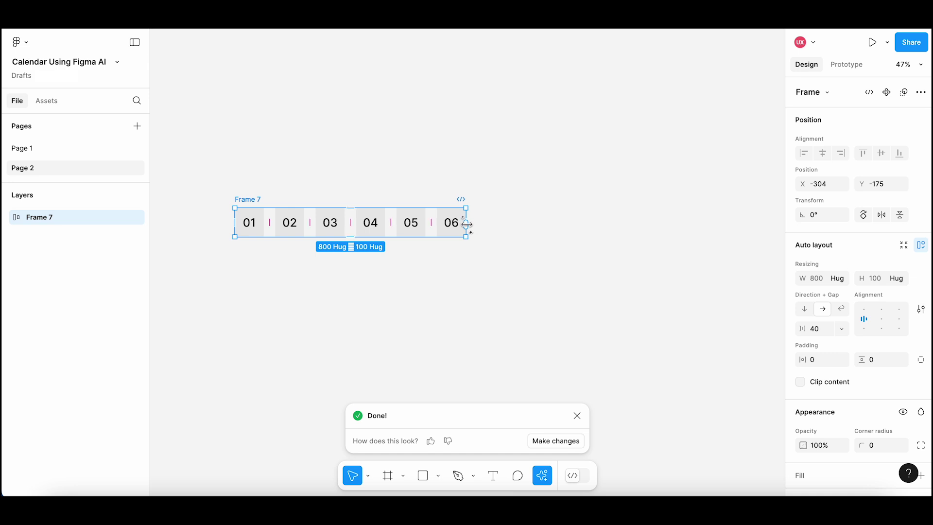
{"action": "left_click_drag", "start_coordinate": [466, 223], "coordinate": [764, 231]}
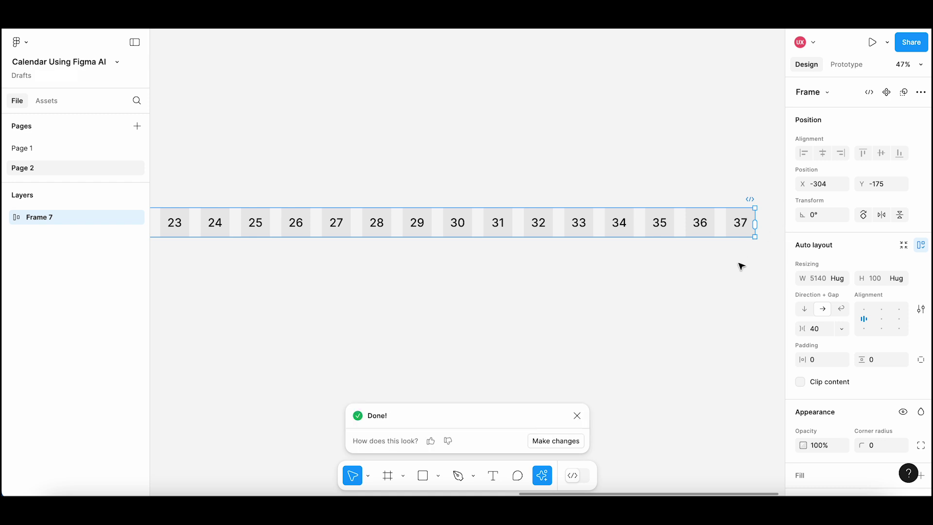
{"action": "scroll", "coordinate": [741, 266], "scroll_direction": "down", "scroll_amount": 3}
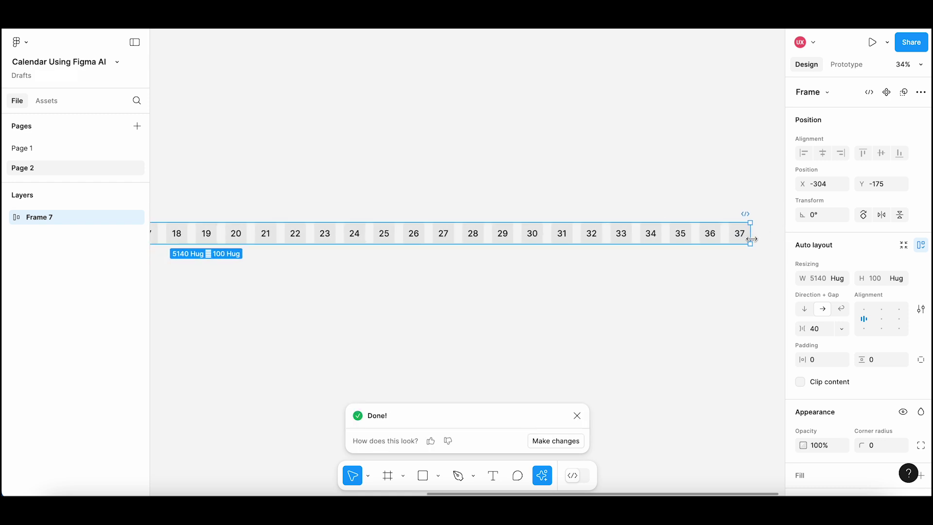
{"action": "scroll", "coordinate": [758, 247], "scroll_direction": "up", "scroll_amount": 4}
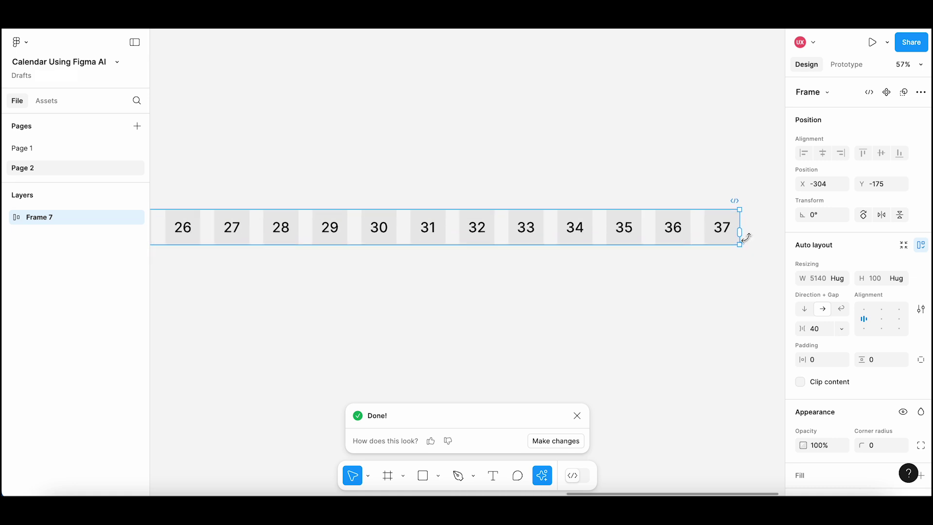
{"action": "left_click_drag", "start_coordinate": [737, 234], "coordinate": [454, 249]}
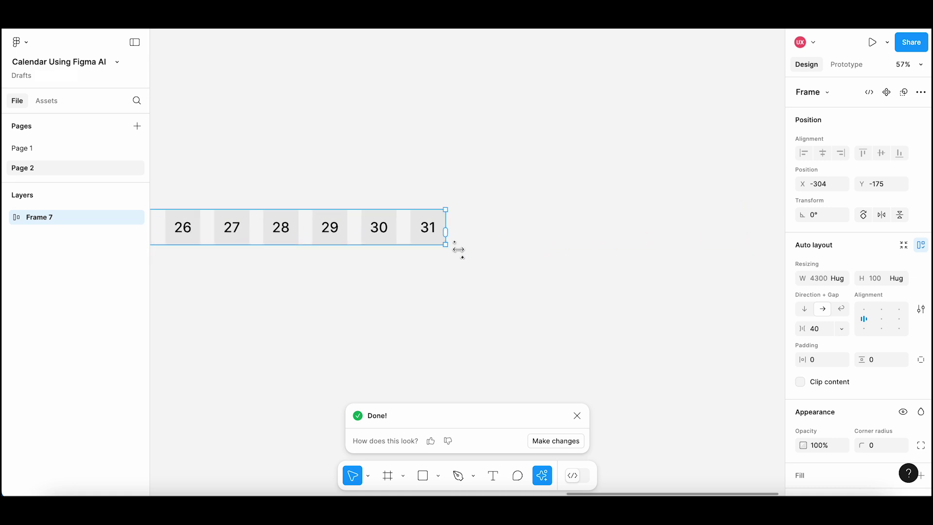
{"action": "left_click", "coordinate": [556, 284]}
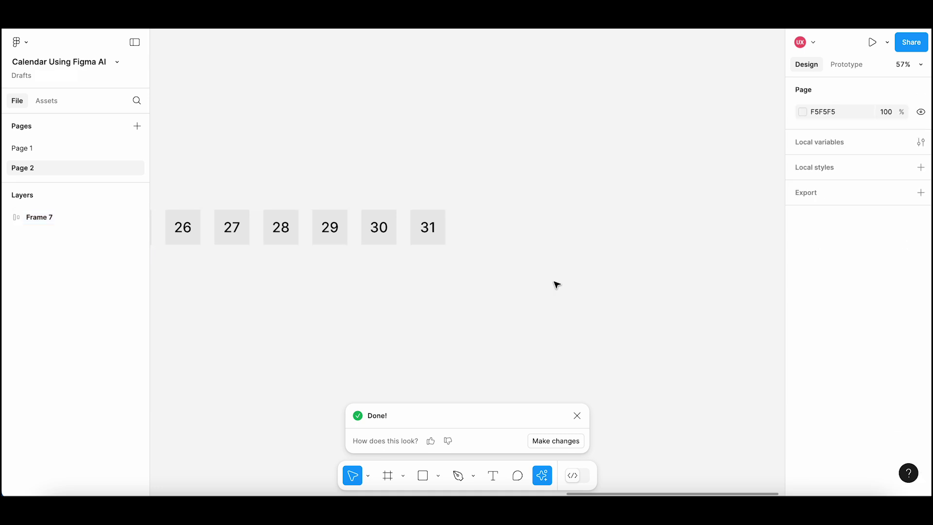
Step: Set the auto layout direction of the frame holding the 31 date tiles to Wrap
{"action": "scroll", "coordinate": [554, 283], "scroll_direction": "down", "scroll_amount": 6}
{"action": "left_click_drag", "start_coordinate": [474, 306], "coordinate": [580, 258]}
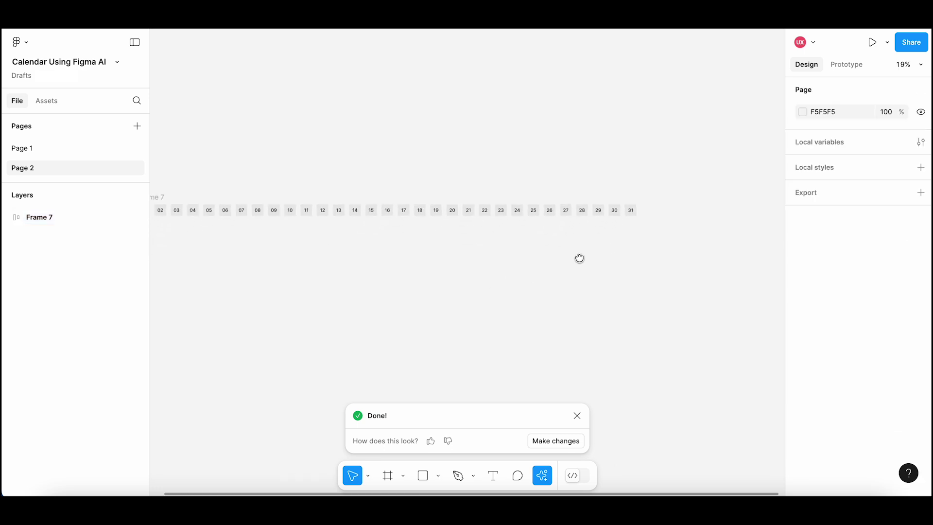
{"action": "left_click_drag", "start_coordinate": [404, 278], "coordinate": [465, 283]}
{"action": "scroll", "coordinate": [308, 284], "scroll_direction": "up", "scroll_amount": 3}
{"action": "scroll", "coordinate": [308, 283], "scroll_direction": "up", "scroll_amount": 1}
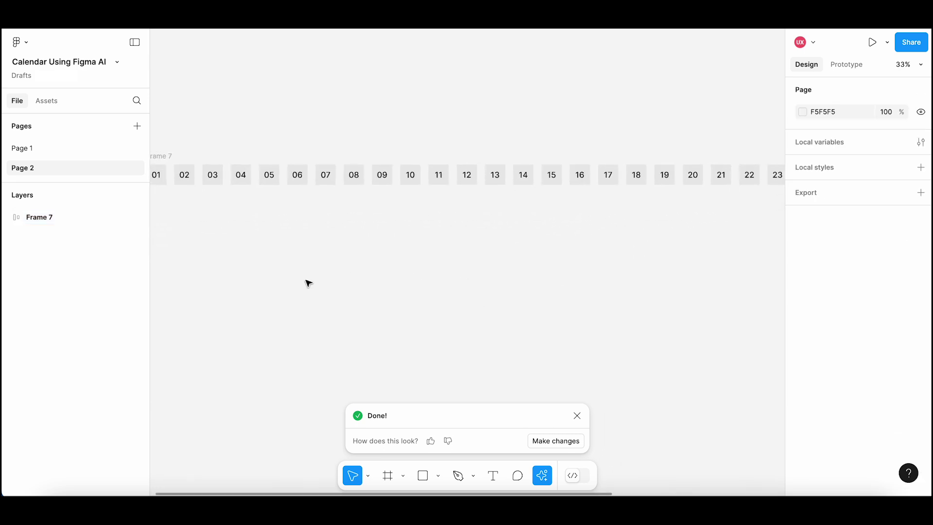
{"action": "left_click_drag", "start_coordinate": [251, 270], "coordinate": [339, 291]}
{"action": "left_click", "coordinate": [253, 181]}
{"action": "left_click", "coordinate": [253, 181]}
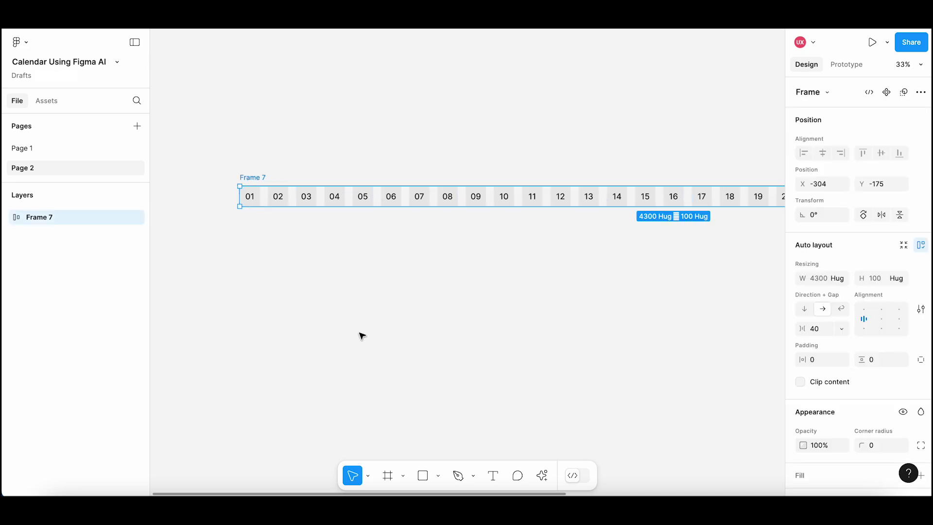
{"action": "left_click", "coordinate": [842, 310]}
{"action": "left_click", "coordinate": [681, 290]}
Step: Narrow the wrapped date frame to a width of 940 so the tiles form seven columns
{"action": "scroll", "coordinate": [620, 304], "scroll_direction": "right", "scroll_amount": 4}
{"action": "scroll", "coordinate": [620, 304], "scroll_direction": "up", "scroll_amount": 1}
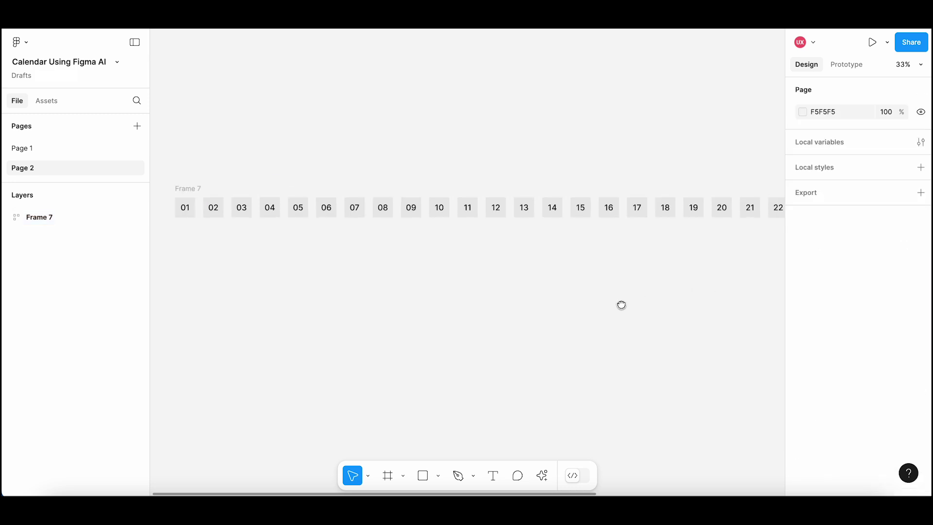
{"action": "left_click", "coordinate": [175, 201]}
{"action": "scroll", "coordinate": [534, 311], "scroll_direction": "right", "scroll_amount": 3}
{"action": "scroll", "coordinate": [554, 306], "scroll_direction": "down", "scroll_amount": 3}
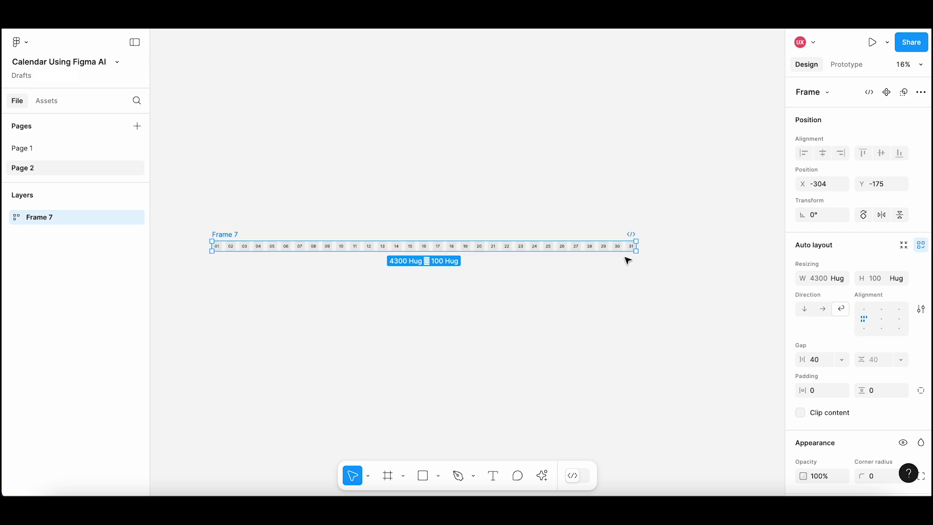
{"action": "left_click_drag", "start_coordinate": [636, 247], "coordinate": [306, 298]}
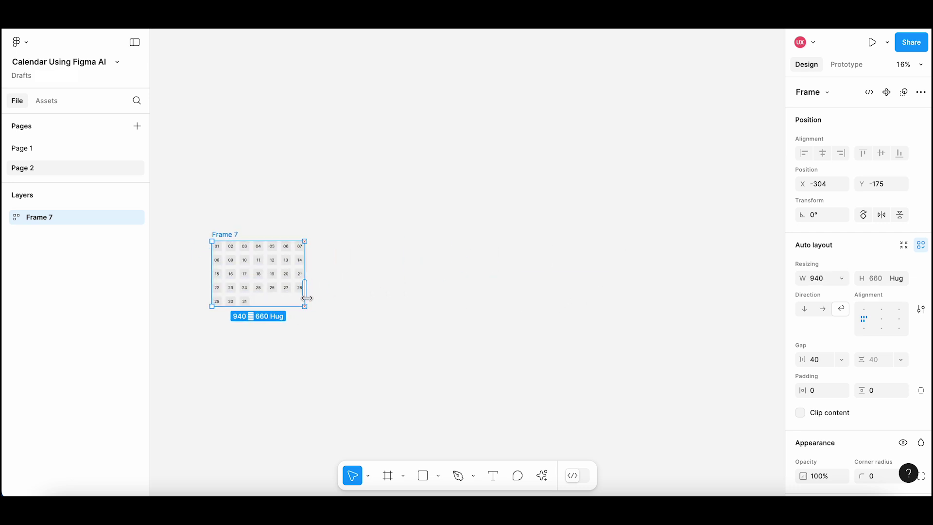
{"action": "left_click", "coordinate": [339, 327]}
Step: Rename the frame holding the date tiles as Days
{"action": "scroll", "coordinate": [267, 333], "scroll_direction": "up", "scroll_amount": 3}
{"action": "left_click_drag", "start_coordinate": [268, 334], "coordinate": [325, 351]}
{"action": "left_click", "coordinate": [264, 173]}
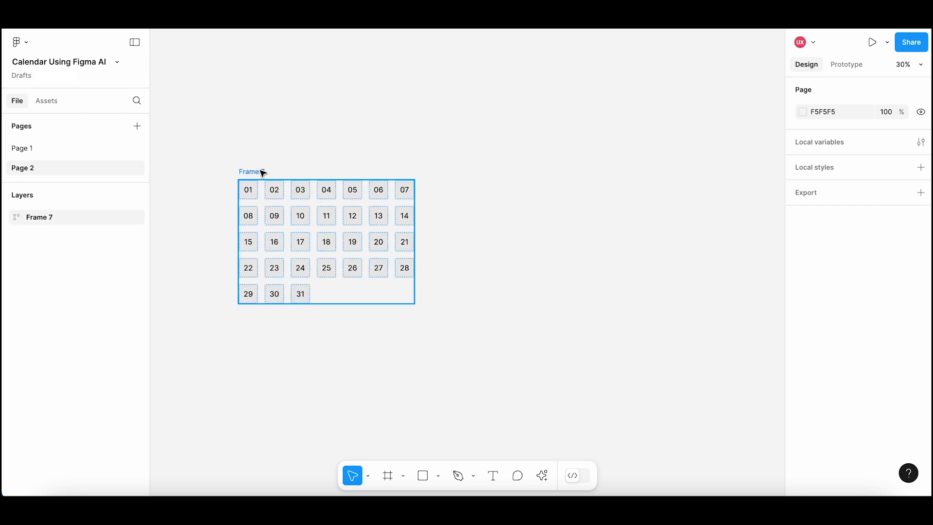
{"action": "double_click", "coordinate": [264, 173]}
{"action": "type", "text": "Days"}
{"action": "left_click", "coordinate": [307, 144]}
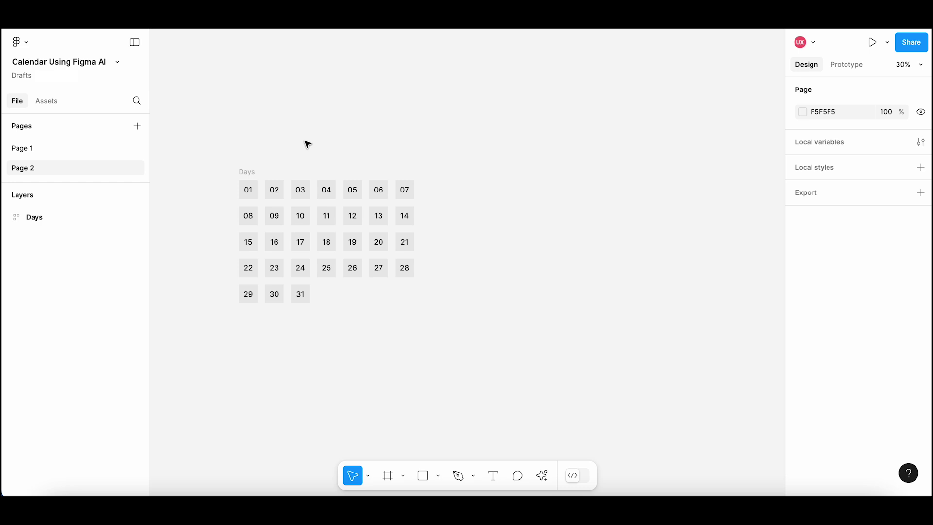
Step: Draw a new frame beside the Days grid and set its size to 1000 by 1000
{"action": "scroll", "coordinate": [308, 144], "scroll_direction": "up", "scroll_amount": 3}
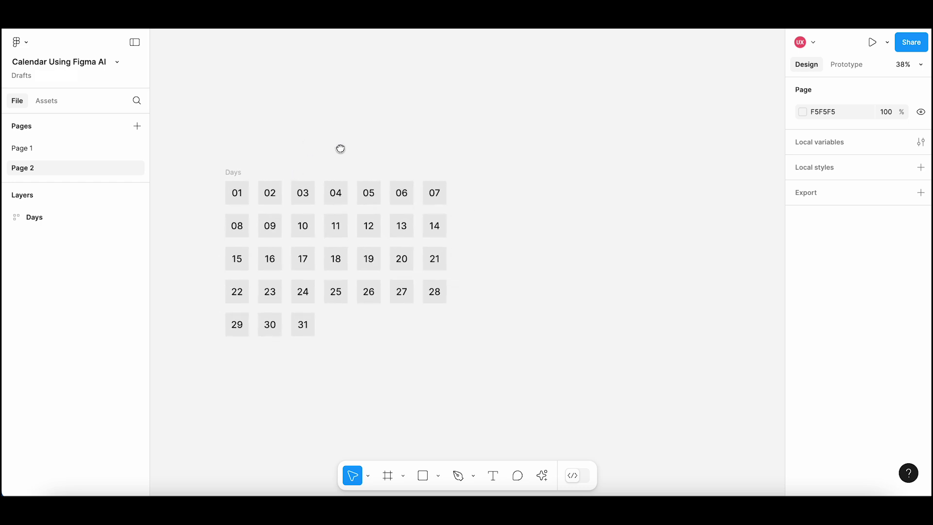
{"action": "left_click_drag", "start_coordinate": [340, 149], "coordinate": [342, 135]}
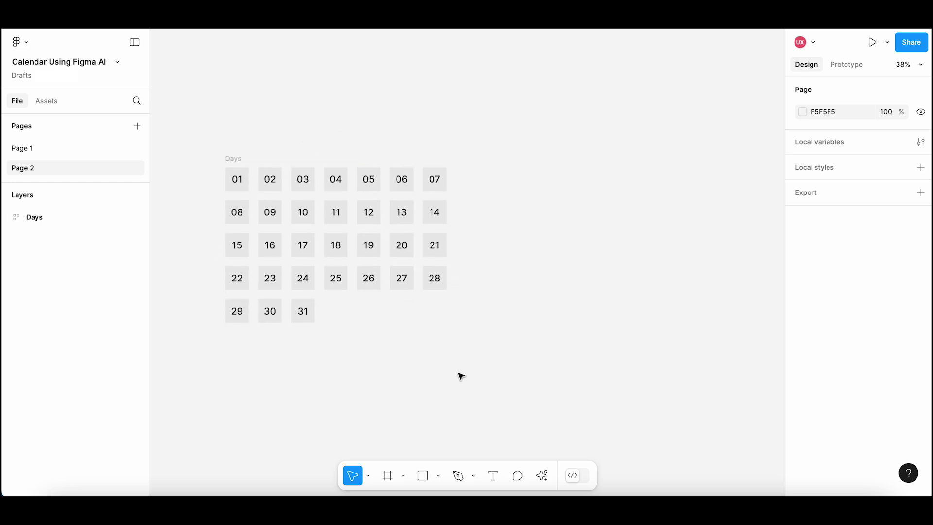
{"action": "left_click", "coordinate": [387, 475]}
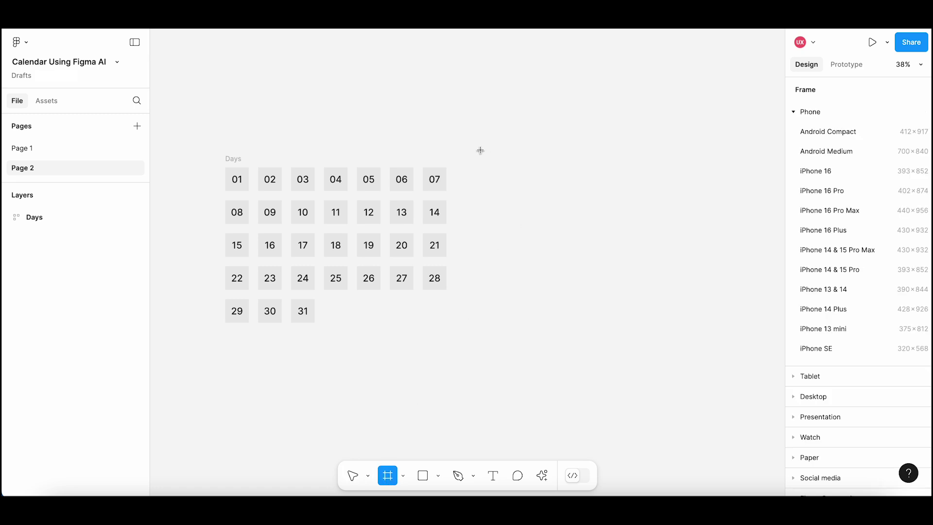
{"action": "mouse_move", "coordinate": [474, 147]}
{"action": "left_mouse_down"}
{"action": "mouse_move", "coordinate": [662, 325]}
{"action": "mouse_move", "coordinate": [657, 337]}
{"action": "mouse_move", "coordinate": [685, 338]}
{"action": "left_mouse_up"}
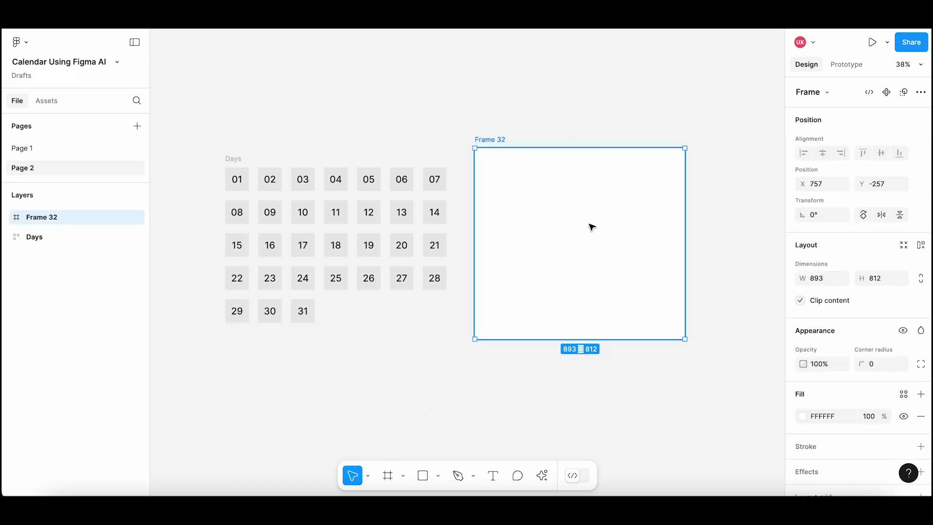
{"action": "left_click", "coordinate": [817, 278]}
{"action": "type", "text": "100"}
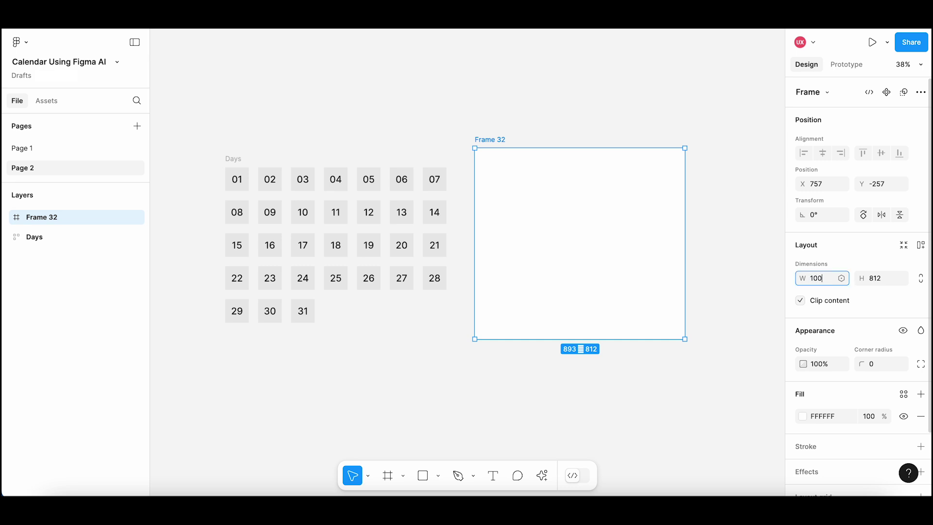
{"action": "left_click", "coordinate": [878, 279]}
{"action": "type", "text": "1000"}
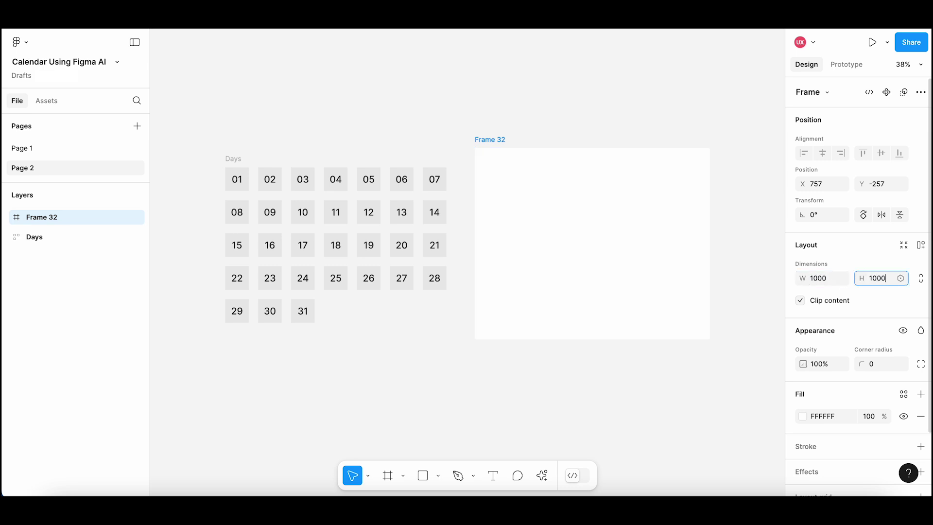
{"action": "key", "text": "Return"}
{"action": "left_click", "coordinate": [533, 102]}
{"action": "left_click_drag", "start_coordinate": [560, 108], "coordinate": [519, 98]}
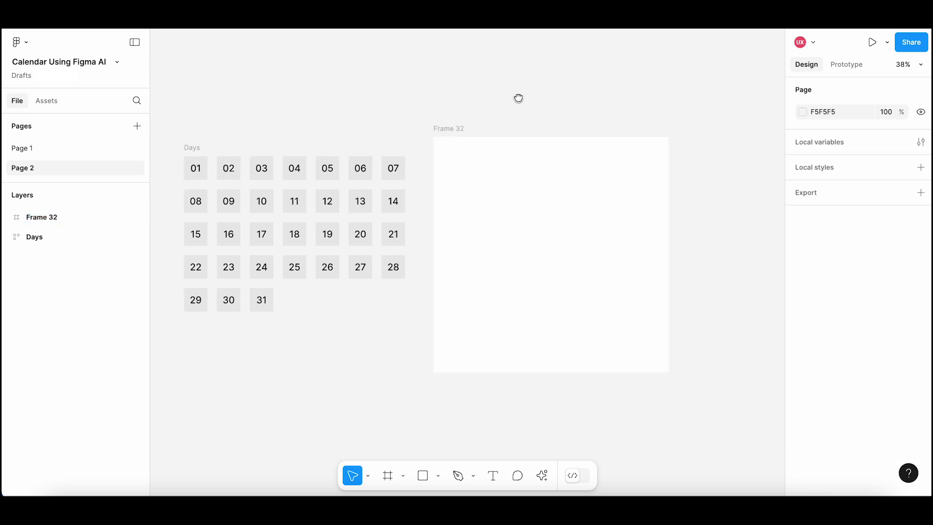
Step: Rename the new square frame as calendar
{"action": "double_click", "coordinate": [450, 127]}
{"action": "type", "text": "calen"}
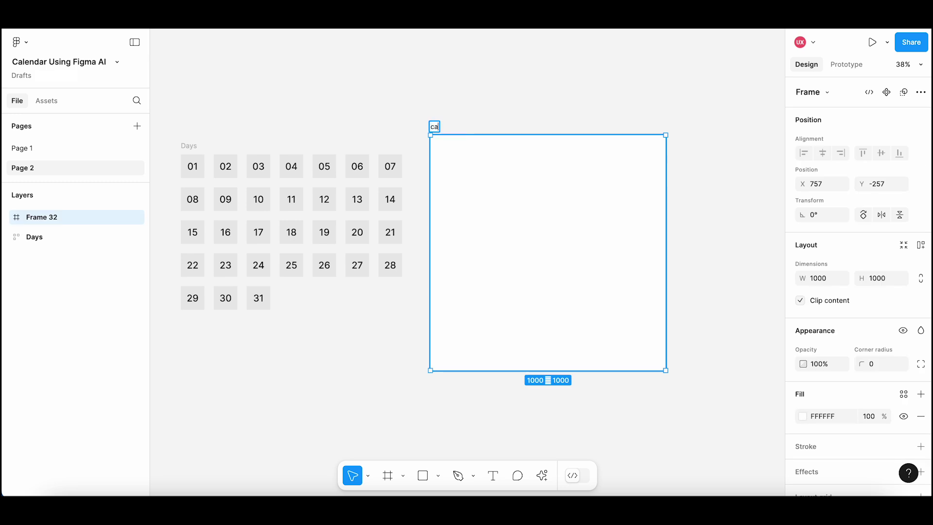
{"action": "key", "text": "Return"}
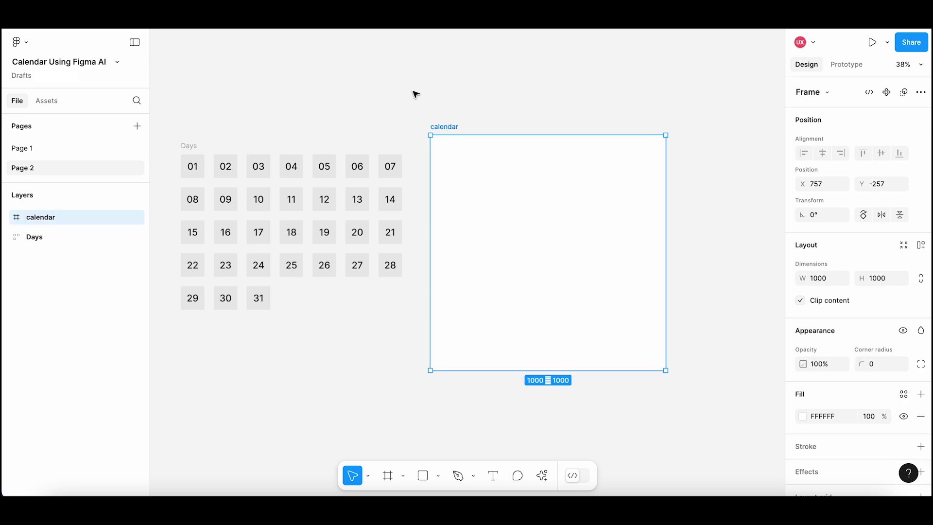
{"action": "left_click", "coordinate": [337, 107]}
Step: Move the Days grid into the calendar frame, at about X 30 and Y 223, leaving space above it
{"action": "left_click", "coordinate": [188, 146]}
{"action": "left_click_drag", "start_coordinate": [189, 148], "coordinate": [443, 182]}
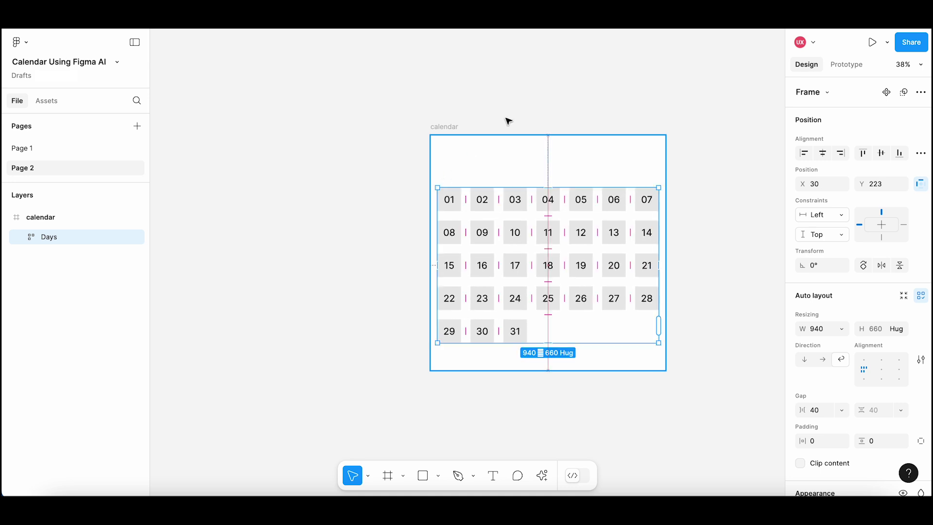
{"action": "left_click", "coordinate": [526, 100]}
{"action": "scroll", "coordinate": [510, 104], "scroll_direction": "right", "scroll_amount": 3}
Step: Set the calendar frame's width to 1020
{"action": "left_click", "coordinate": [367, 127]}
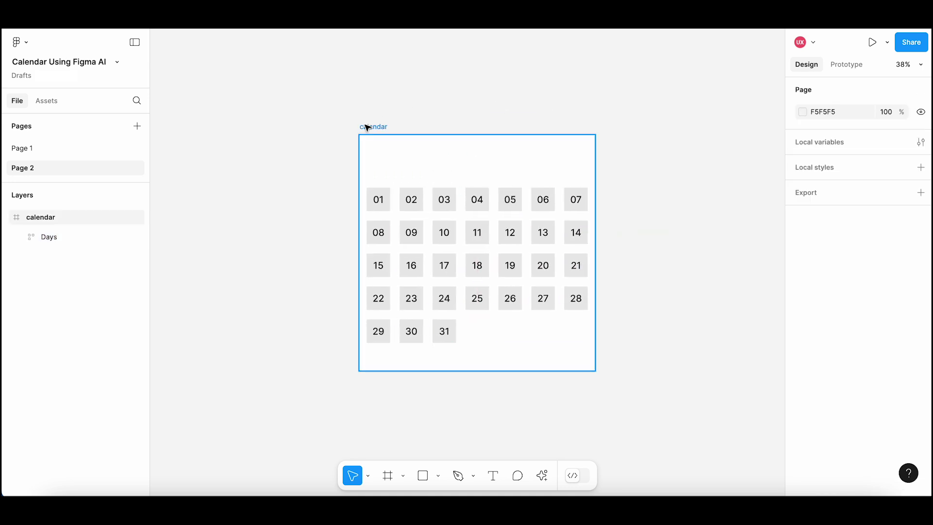
{"action": "left_click", "coordinate": [818, 277]}
{"action": "type", "text": "1020"}
{"action": "key", "text": "Return"}
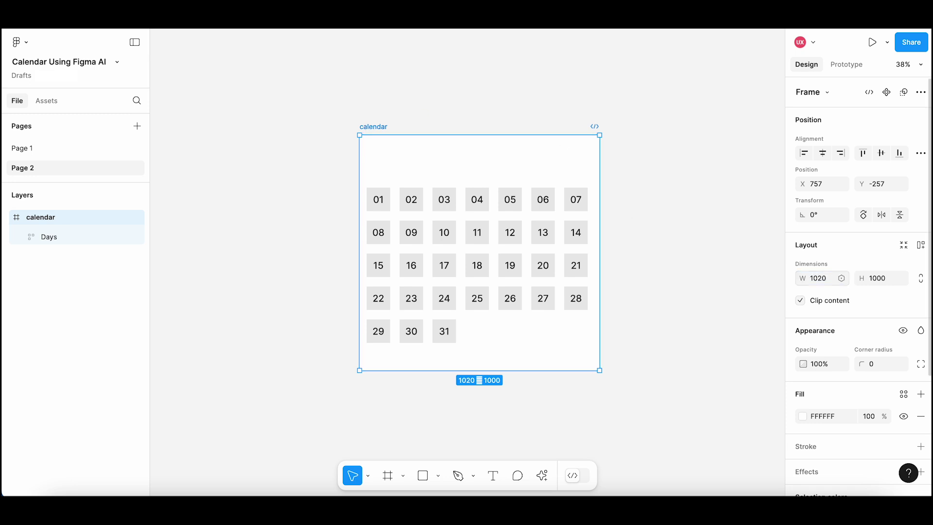
{"action": "left_click", "coordinate": [495, 208]}
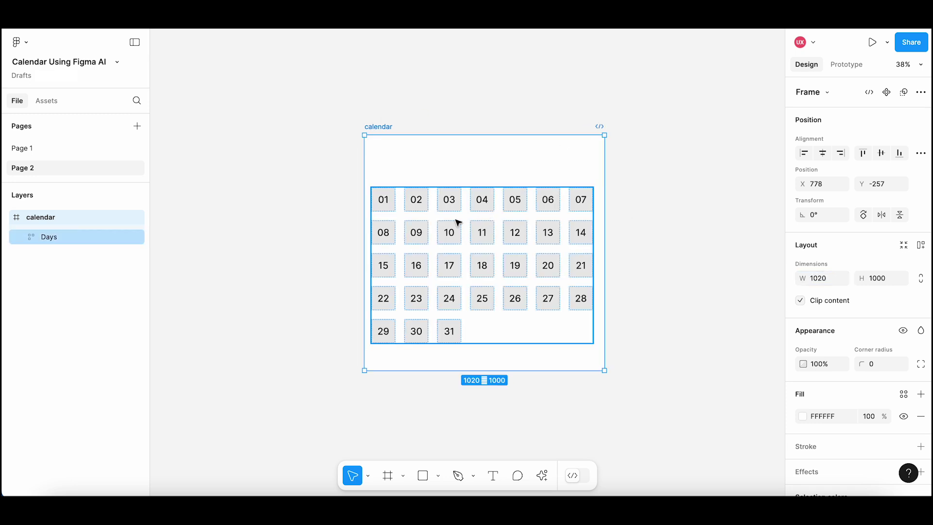
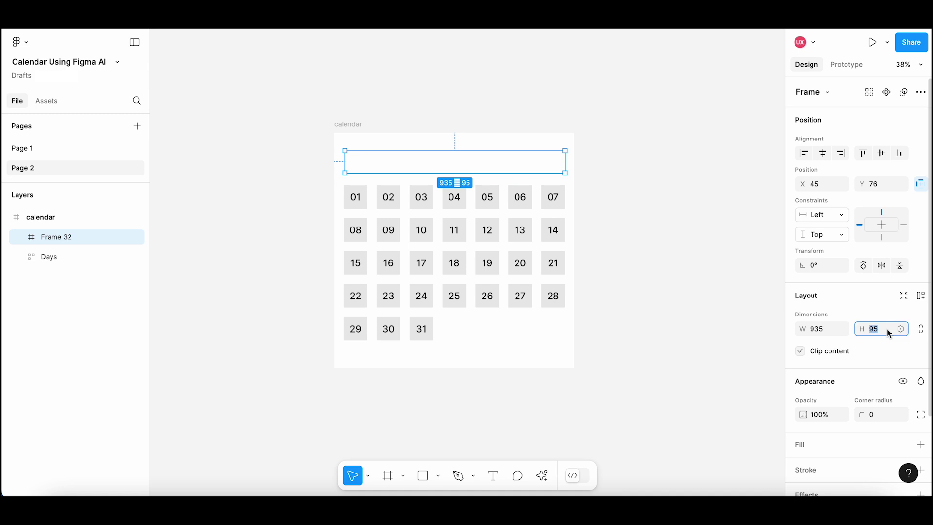
Step: Set the height of the empty header frame above the dates to 100 and paste a copy of the "01" tile into it
{"action": "type", "text": "100"}
{"action": "key", "text": "Return"}
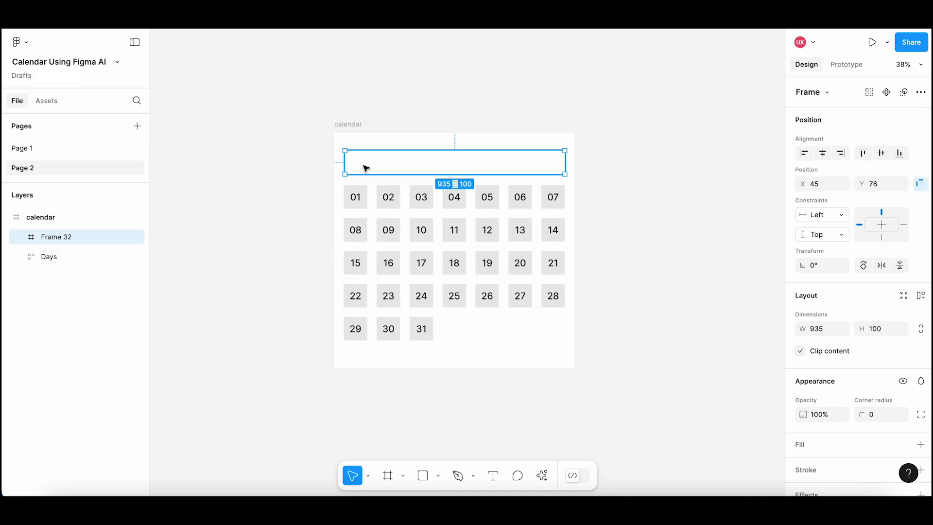
{"action": "double_click", "coordinate": [357, 197]}
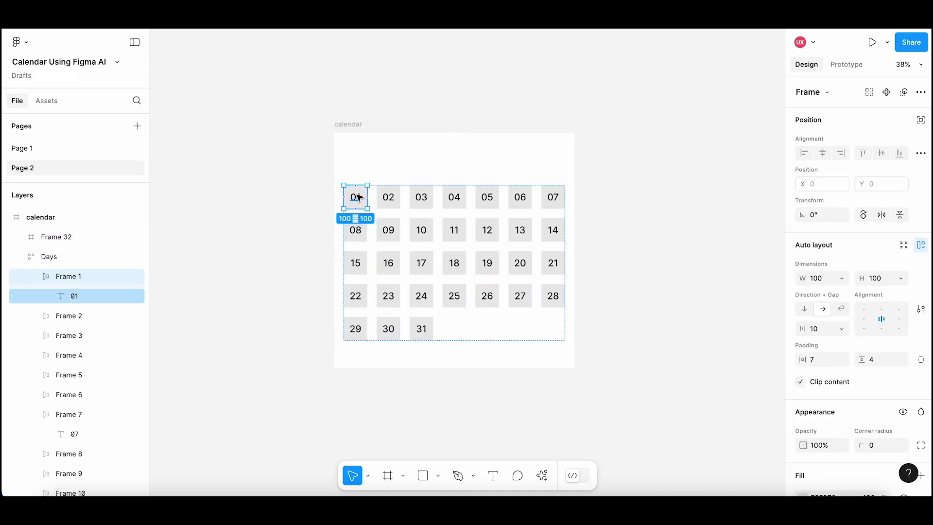
{"action": "left_click", "coordinate": [380, 165]}
{"action": "key", "text": "ctrl+v"}
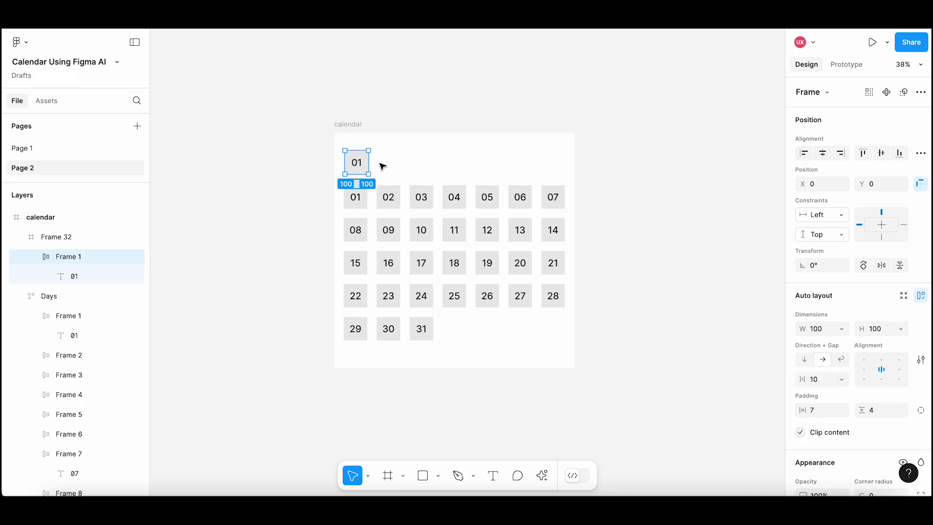
Step: Change the text of the copied tile in the header frame to "SUN"
{"action": "left_click", "coordinate": [391, 165]}
{"action": "scroll", "coordinate": [368, 164], "scroll_direction": "up", "scroll_amount": 3}
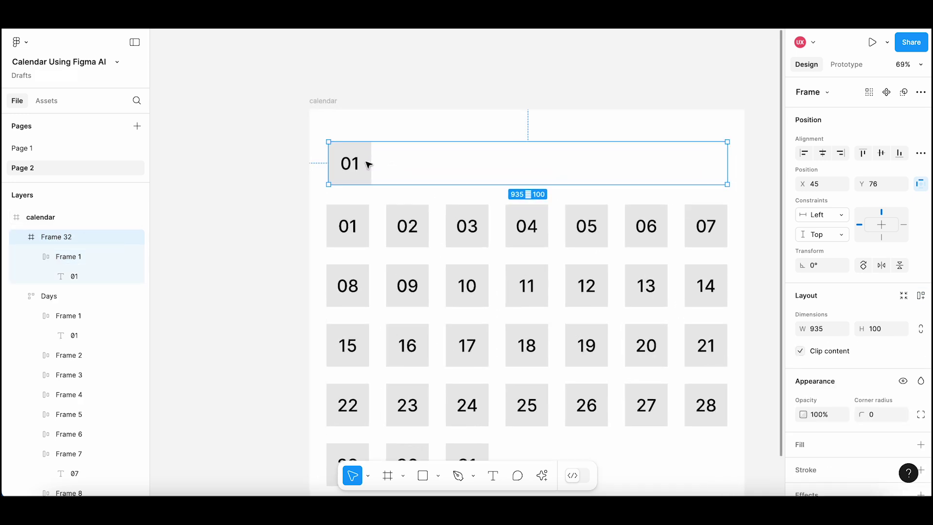
{"action": "left_click", "coordinate": [364, 179]}
{"action": "double_click", "coordinate": [354, 169]}
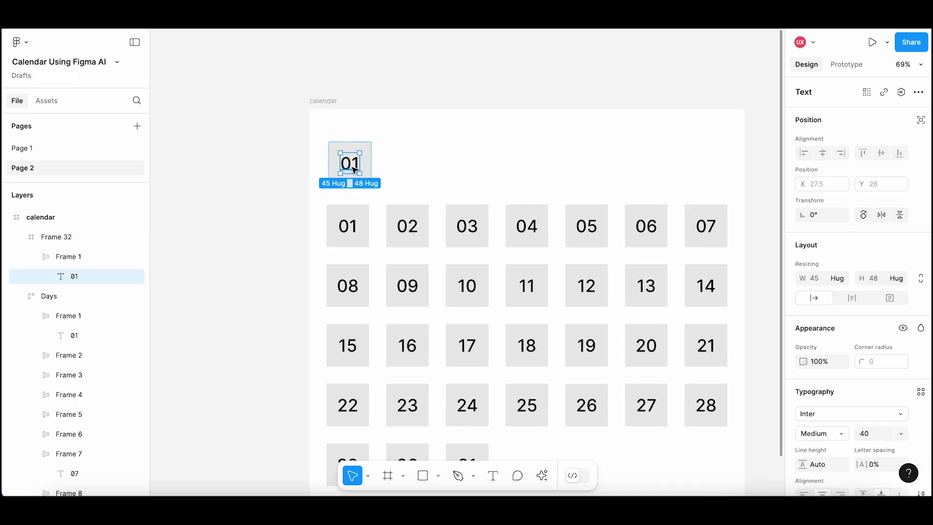
{"action": "double_click", "coordinate": [354, 170]}
{"action": "type", "text": "SUN"}
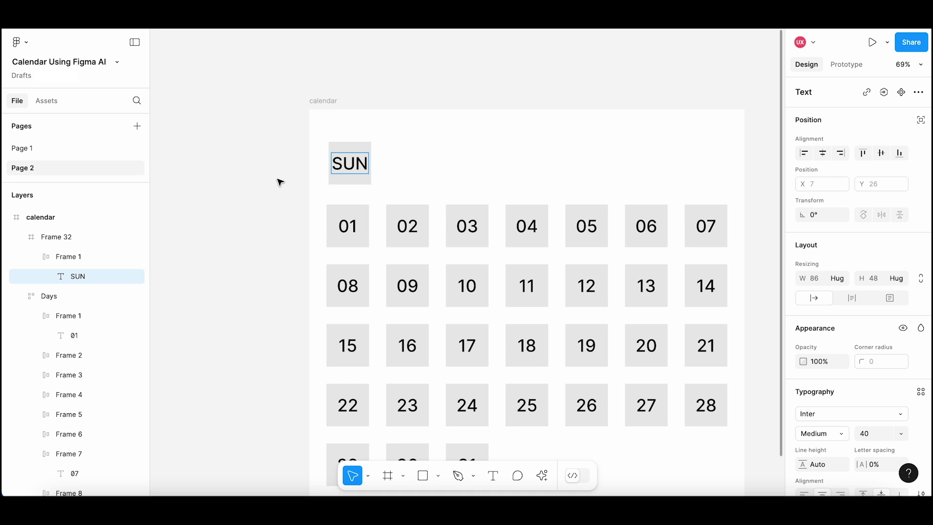
{"action": "key", "text": "Escape"}
{"action": "left_click", "coordinate": [280, 182]}
Step: Widen the SUN text box to about 99 so it nearly spans its tile
{"action": "left_click", "coordinate": [355, 169]}
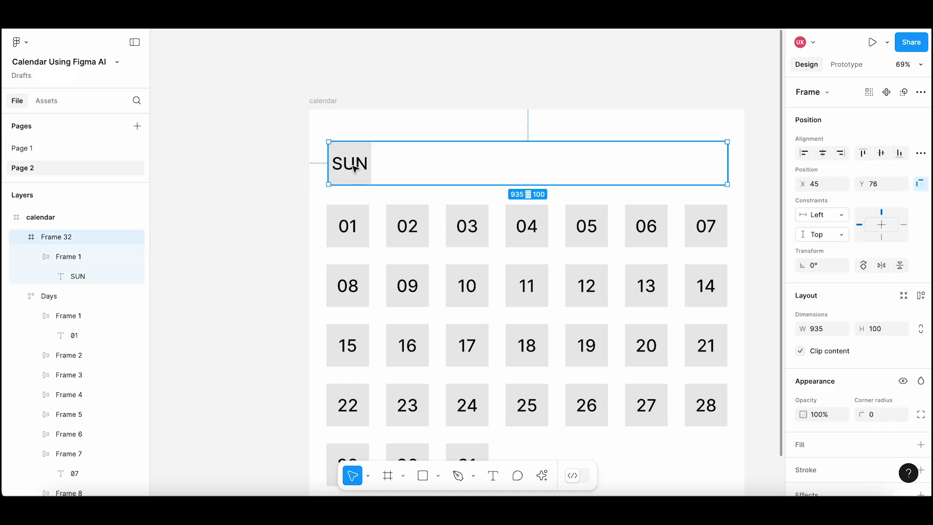
{"action": "double_click", "coordinate": [357, 165]}
{"action": "key", "text": "Escape"}
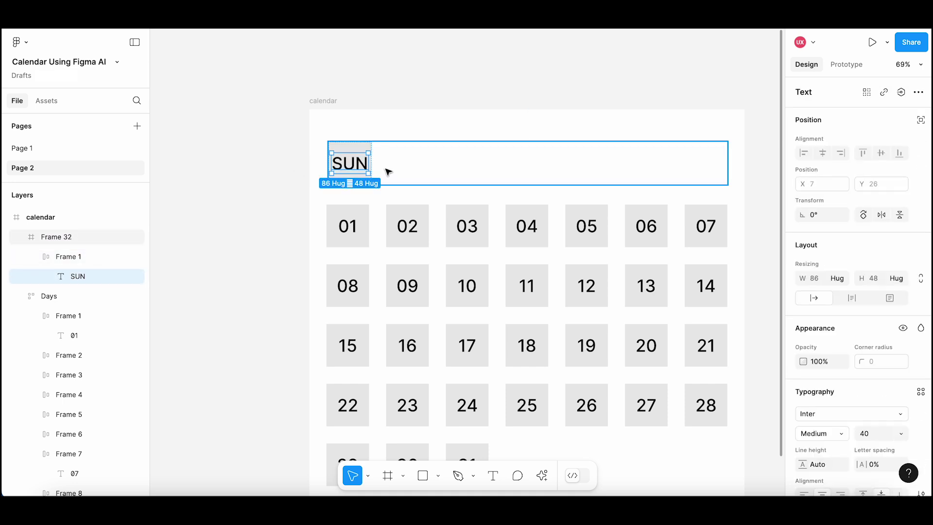
{"action": "scroll", "coordinate": [384, 170], "scroll_direction": "up", "scroll_amount": 5}
{"action": "left_click_drag", "start_coordinate": [372, 166], "coordinate": [380, 166]}
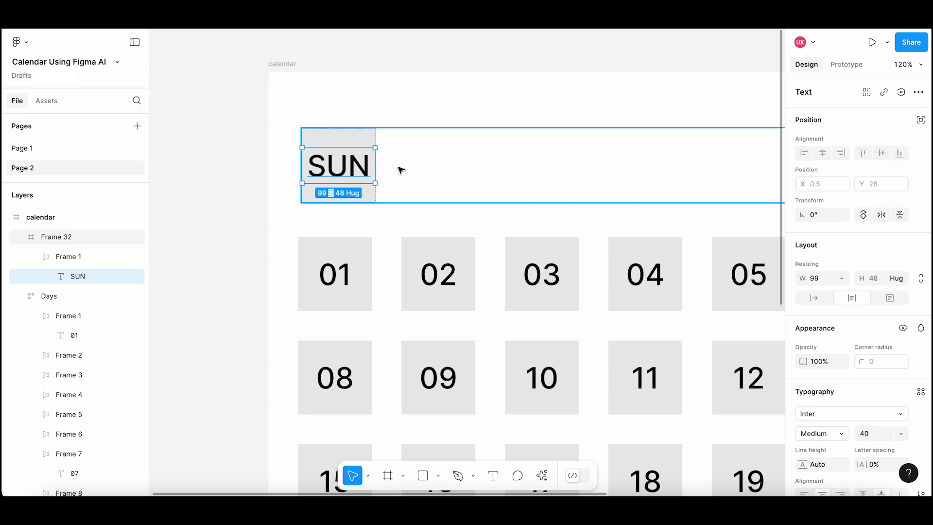
{"action": "left_click", "coordinate": [399, 171]}
Step: Change the SUN tile's fill color to white
{"action": "scroll", "coordinate": [399, 171], "scroll_direction": "down", "scroll_amount": 3}
{"action": "left_click", "coordinate": [369, 179]}
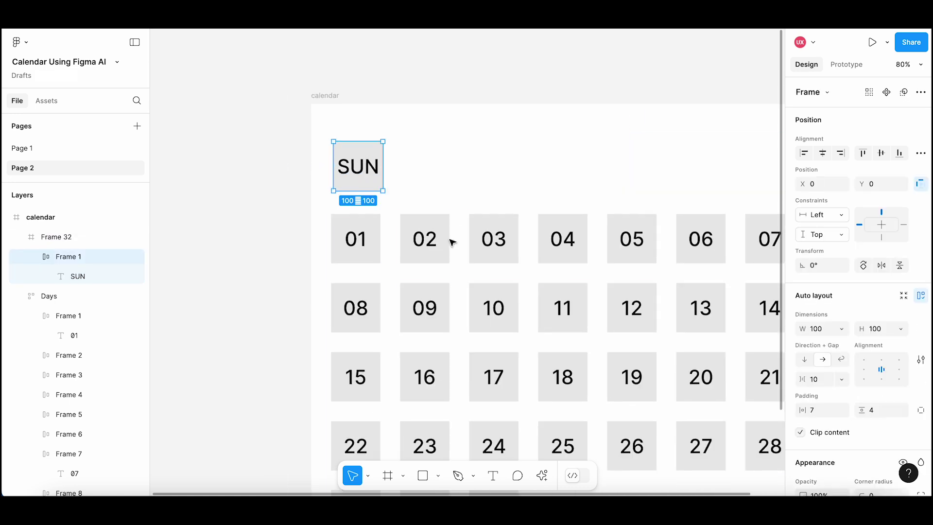
{"action": "scroll", "coordinate": [826, 301], "scroll_direction": "down", "scroll_amount": 5}
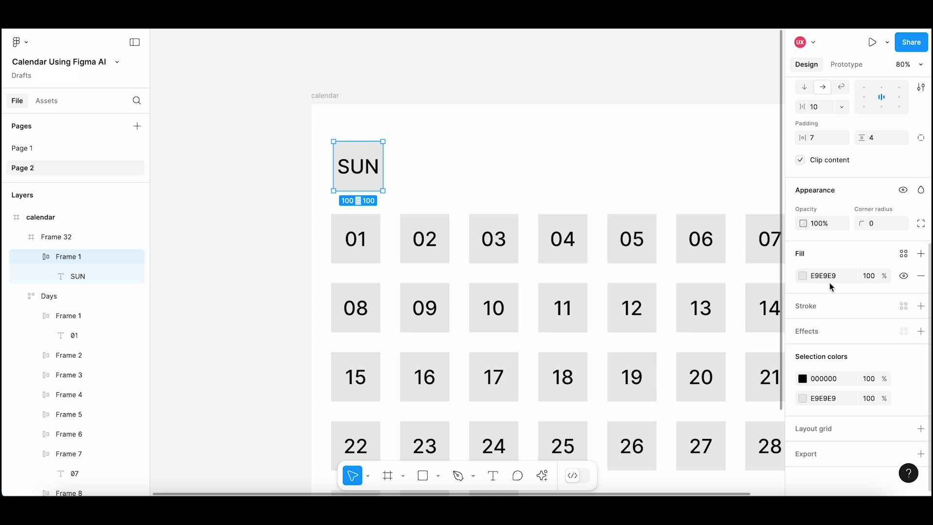
{"action": "left_click", "coordinate": [802, 275]}
{"action": "left_click_drag", "start_coordinate": [666, 214], "coordinate": [585, 171]}
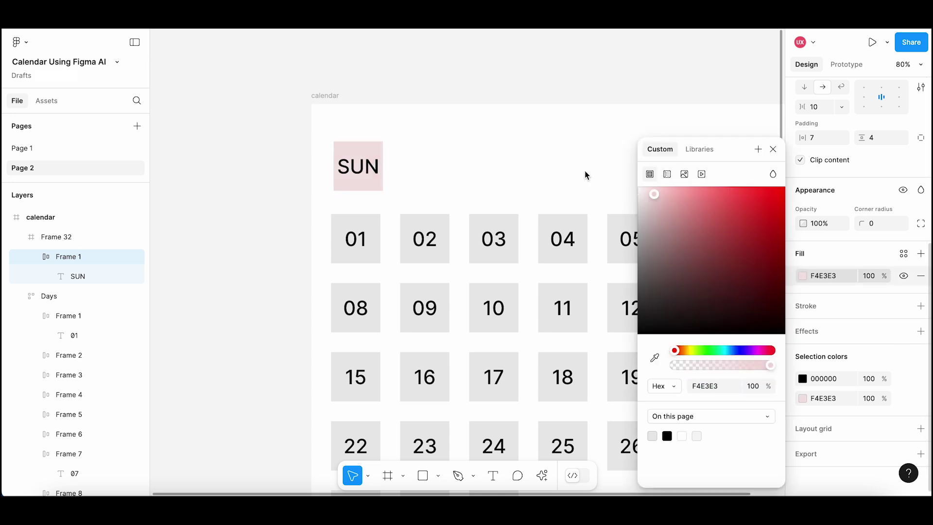
{"action": "left_click", "coordinate": [773, 148]}
{"action": "left_click", "coordinate": [262, 220]}
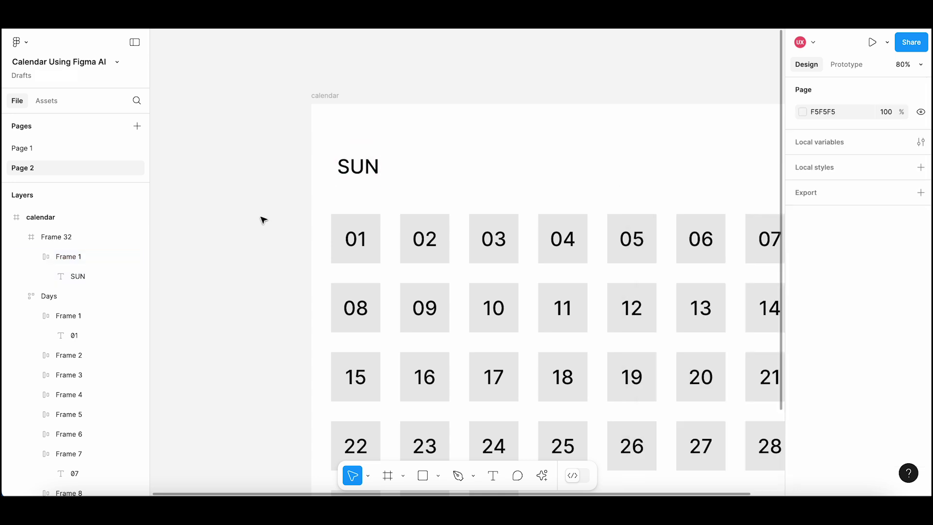
Step: Apply horizontal auto layout to the header frame holding the SUN tile and set its gap to 40
{"action": "scroll", "coordinate": [264, 222], "scroll_direction": "down", "scroll_amount": 3}
{"action": "scroll", "coordinate": [257, 218], "scroll_direction": "right", "scroll_amount": 2}
{"action": "left_click", "coordinate": [308, 183]}
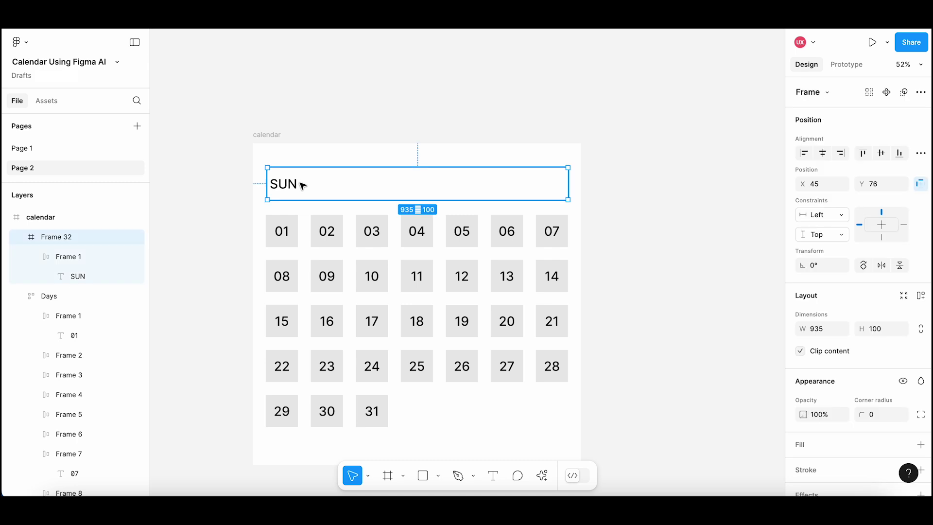
{"action": "double_click", "coordinate": [290, 189]}
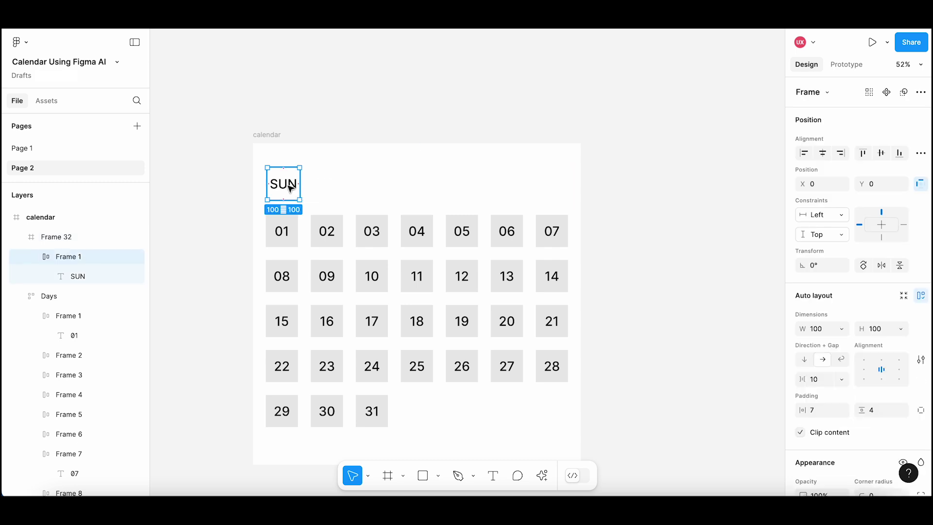
{"action": "left_click", "coordinate": [346, 188]}
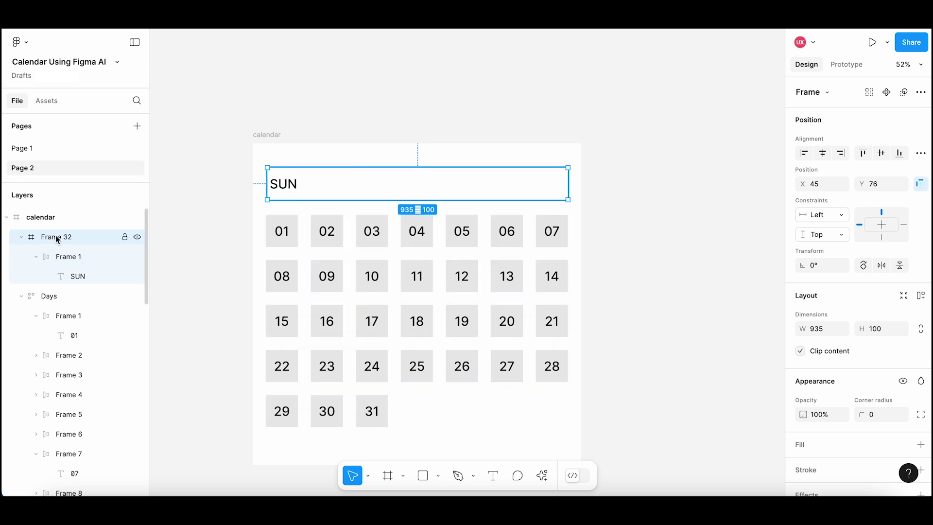
{"action": "left_click", "coordinate": [920, 296]}
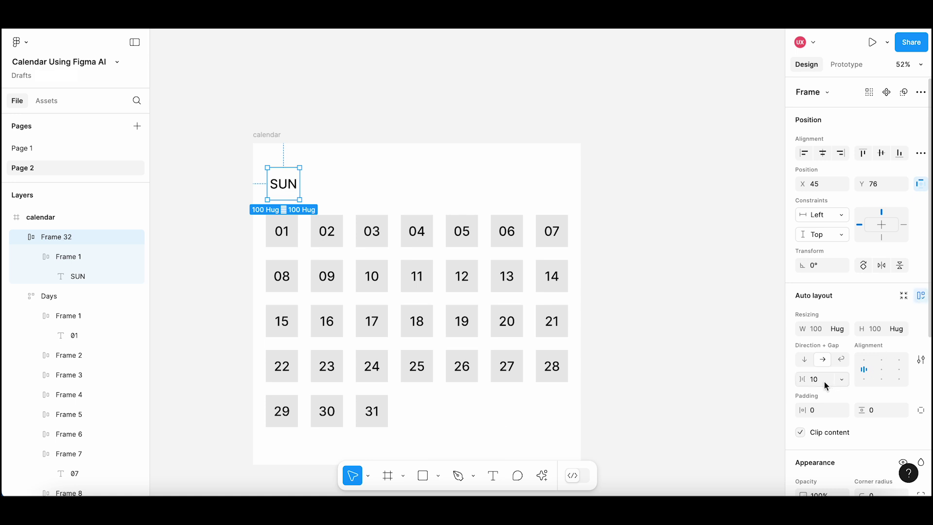
{"action": "type", "text": "40"}
{"action": "key", "text": "Return"}
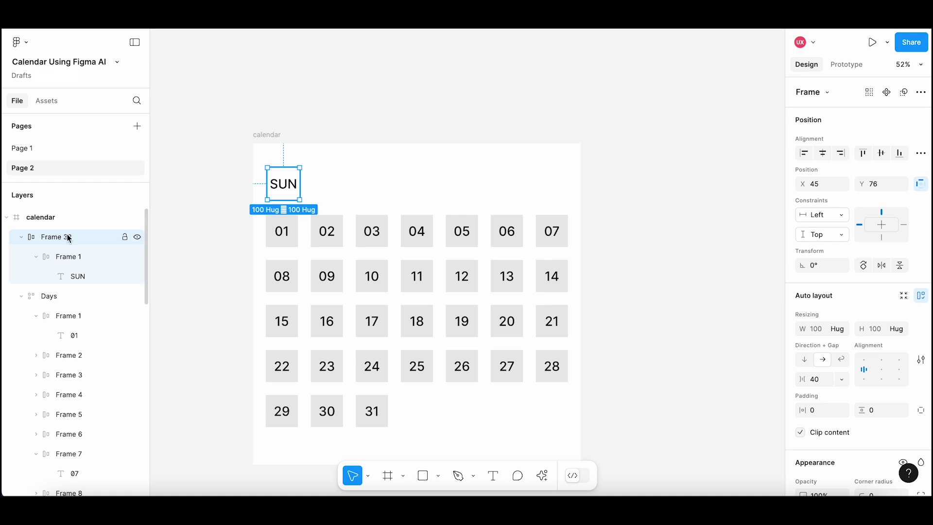
Step: Duplicate the SUN tile in the header frame until there is one for each of the seven date columns
{"action": "left_click", "coordinate": [69, 252]}
{"action": "key", "text": "super+d"}
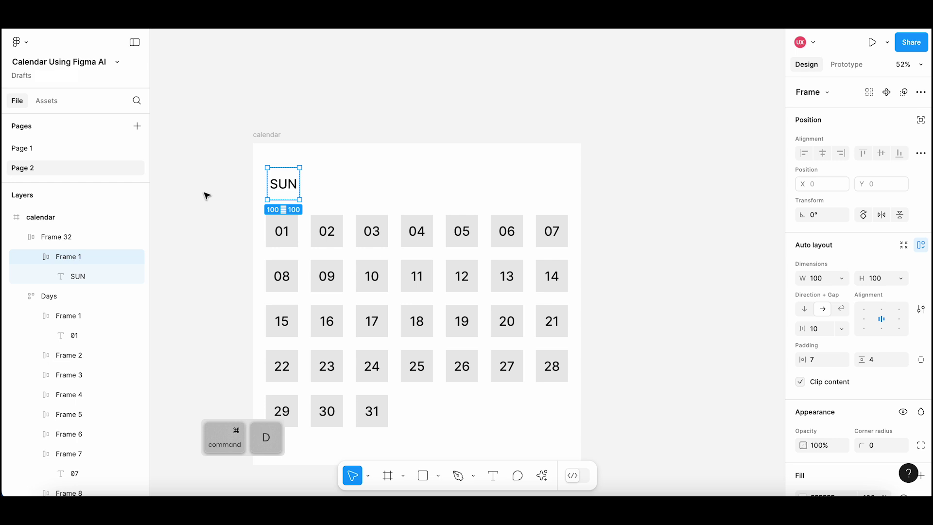
{"action": "key", "text": "super+d"}
{"action": "key", "text": "super+d"}
{"action": "key", "text": "super+d"}
{"action": "key", "text": "super+d"}
{"action": "key", "text": "super+d"}
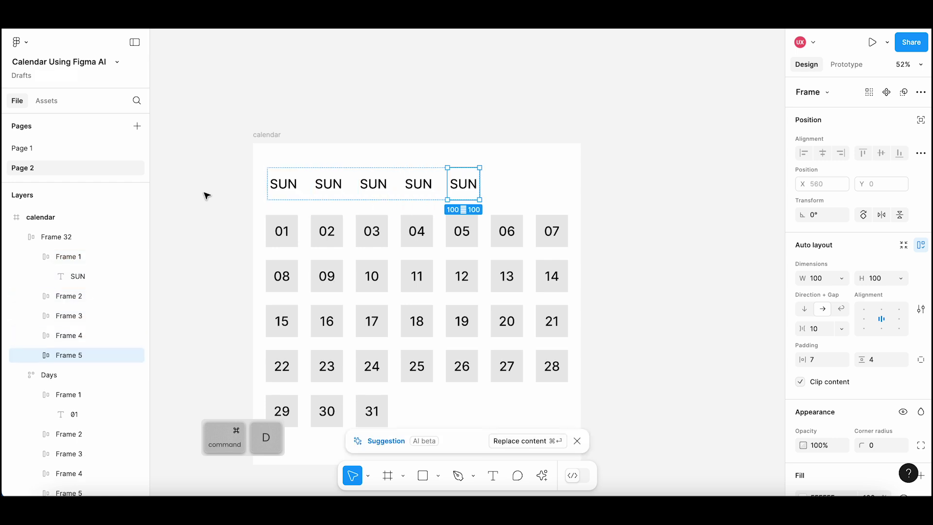
{"action": "key", "text": "super+d"}
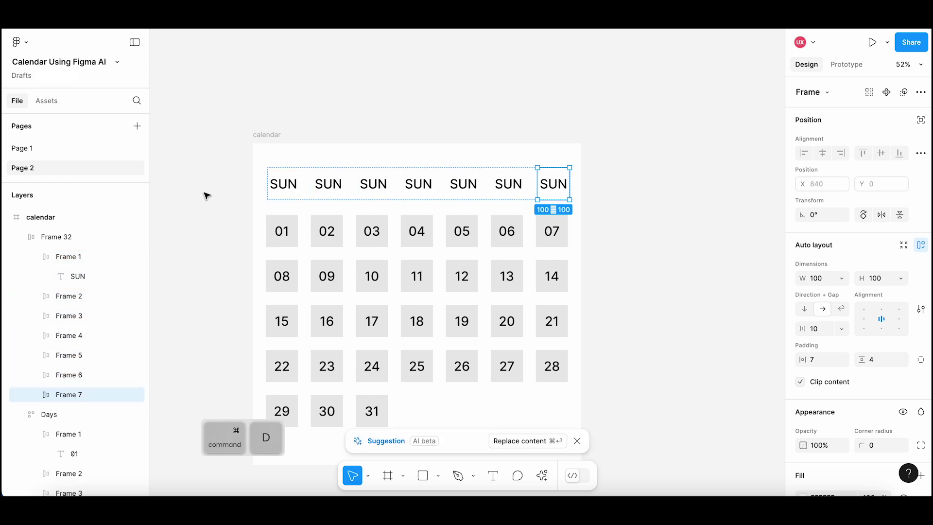
{"action": "left_click", "coordinate": [363, 112]}
Step: Change the second, third and fourth header labels to "MON", "TUE" and "WED"
{"action": "left_click", "coordinate": [327, 183]}
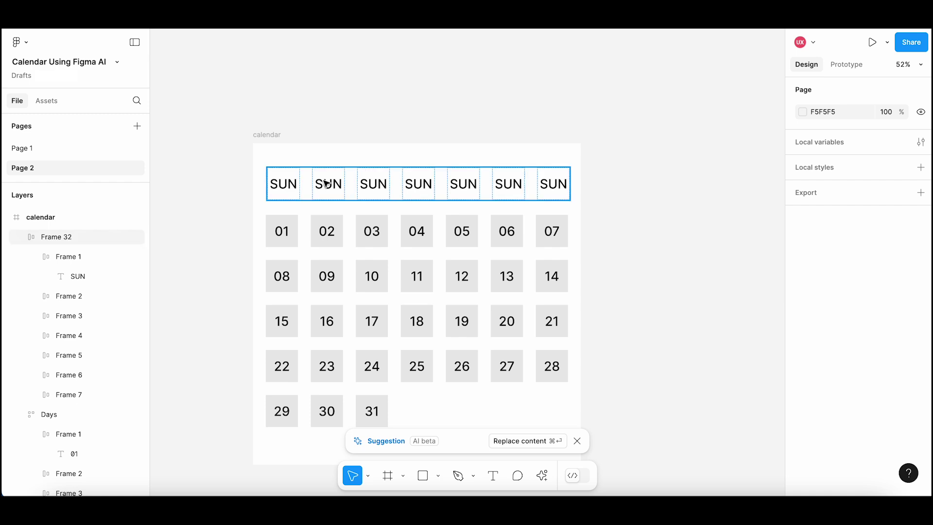
{"action": "double_click", "coordinate": [327, 185]}
{"action": "double_click", "coordinate": [326, 186]}
{"action": "type", "text": "MON"}
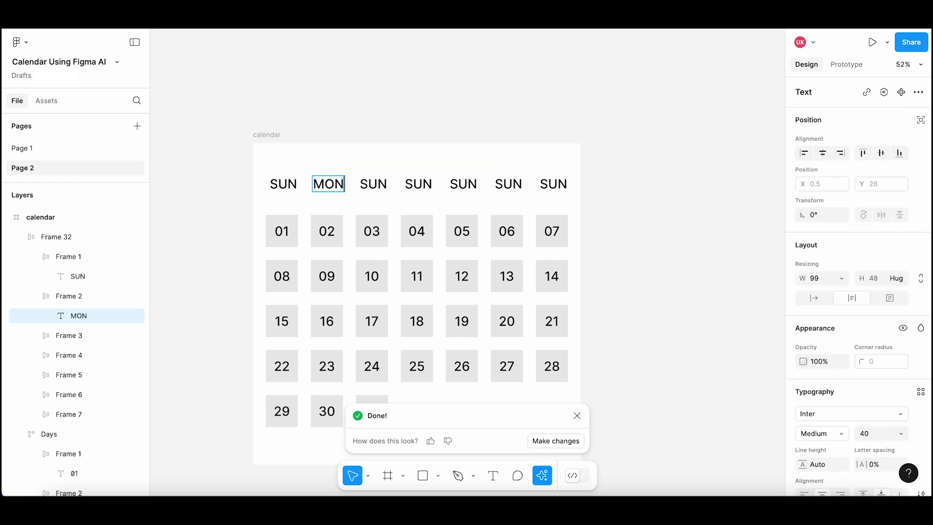
{"action": "double_click", "coordinate": [379, 184]}
{"action": "type", "text": "TUE"}
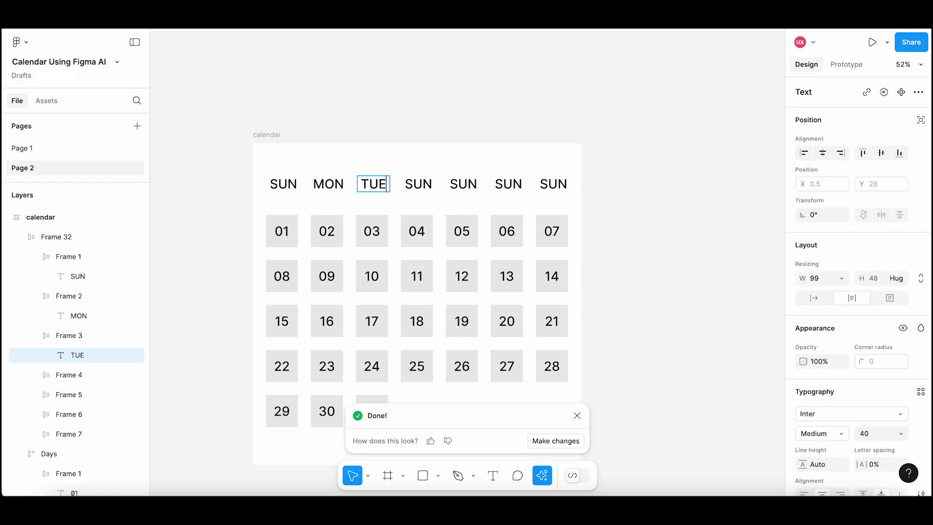
{"action": "double_click", "coordinate": [418, 184]}
{"action": "type", "text": "WED"}
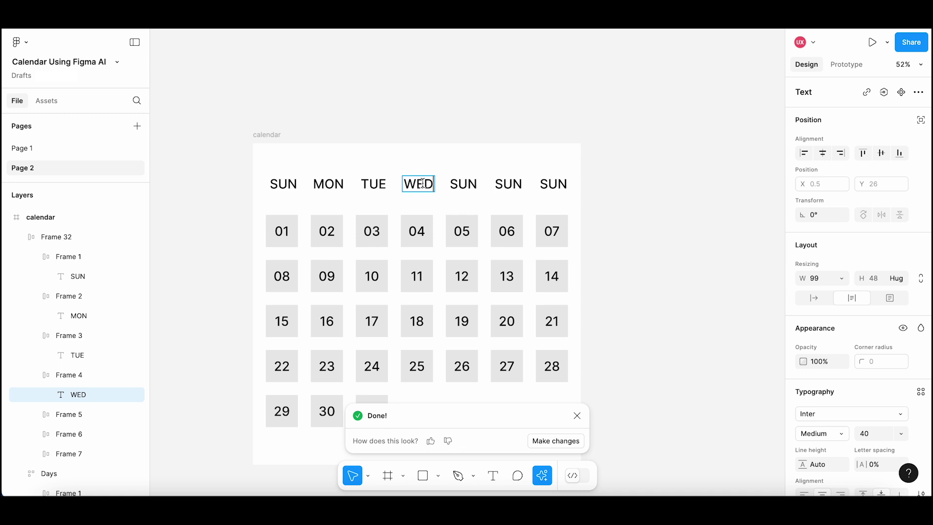
Step: Change the fifth, sixth and seventh header labels to "THU", "FRI" and "SAT"
{"action": "double_click", "coordinate": [463, 185]}
{"action": "type", "text": "THU"}
{"action": "double_click", "coordinate": [514, 184]}
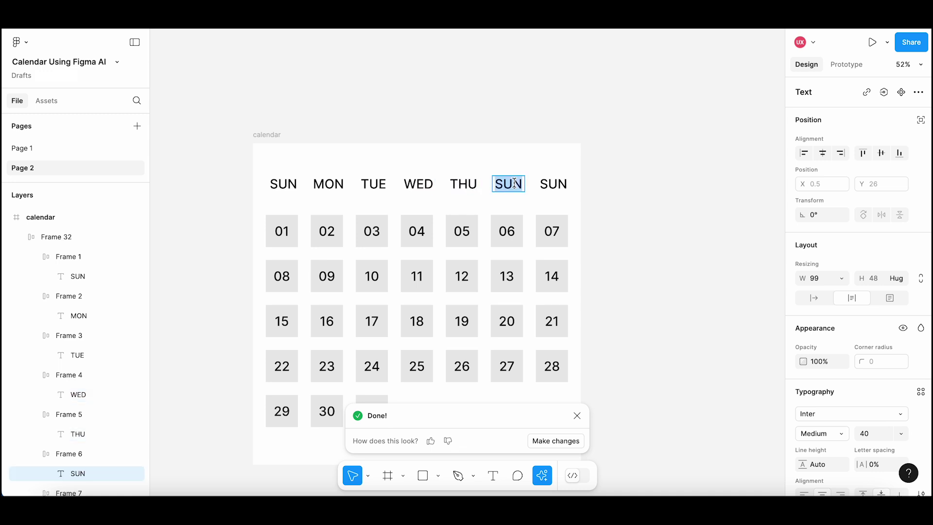
{"action": "type", "text": "FRI"}
{"action": "double_click", "coordinate": [554, 183]}
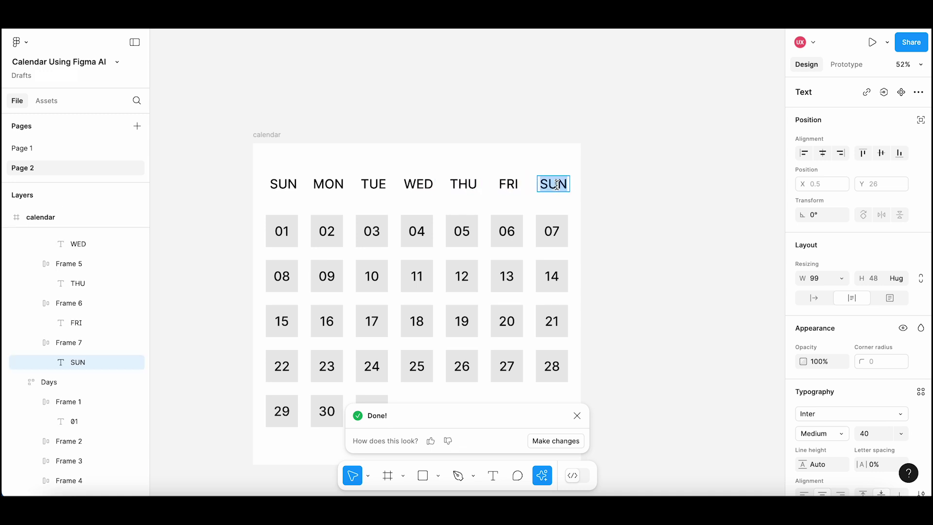
{"action": "type", "text": "SAT"}
{"action": "key", "text": "Escape"}
{"action": "left_click", "coordinate": [639, 208]}
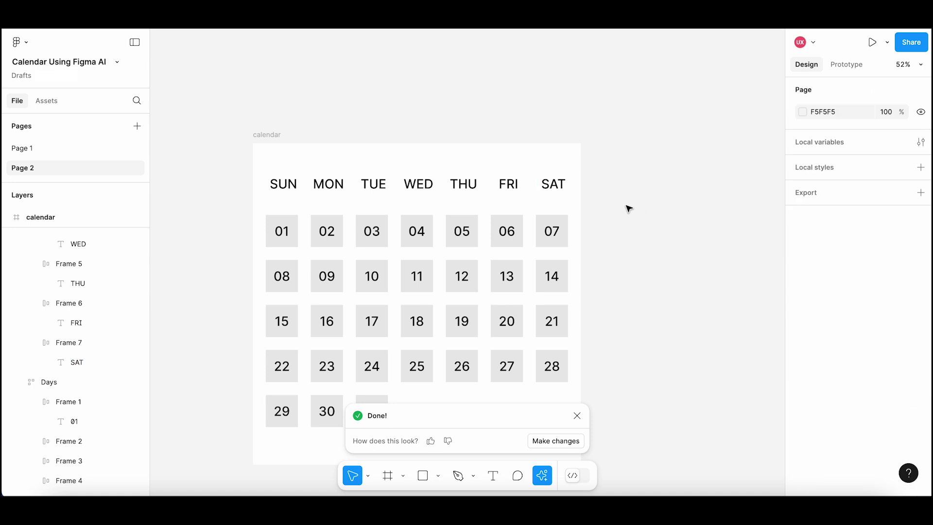
Step: Apply vertical auto layout to the calendar frame with a gap of 32 and bottom-center alignment
{"action": "left_click", "coordinate": [225, 232]}
{"action": "scroll", "coordinate": [225, 232], "scroll_direction": "down", "scroll_amount": 2}
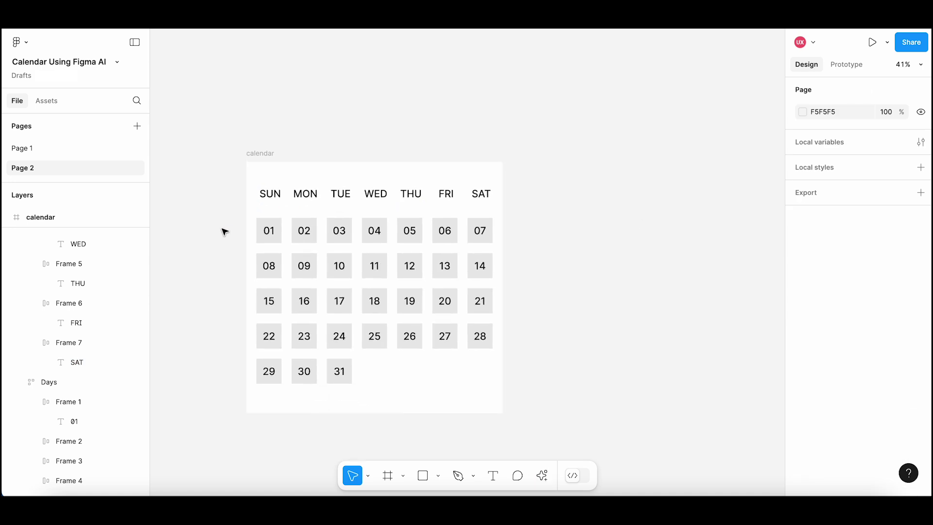
{"action": "scroll", "coordinate": [215, 251], "scroll_direction": "down", "scroll_amount": 1}
{"action": "scroll", "coordinate": [215, 250], "scroll_direction": "down", "scroll_amount": 1}
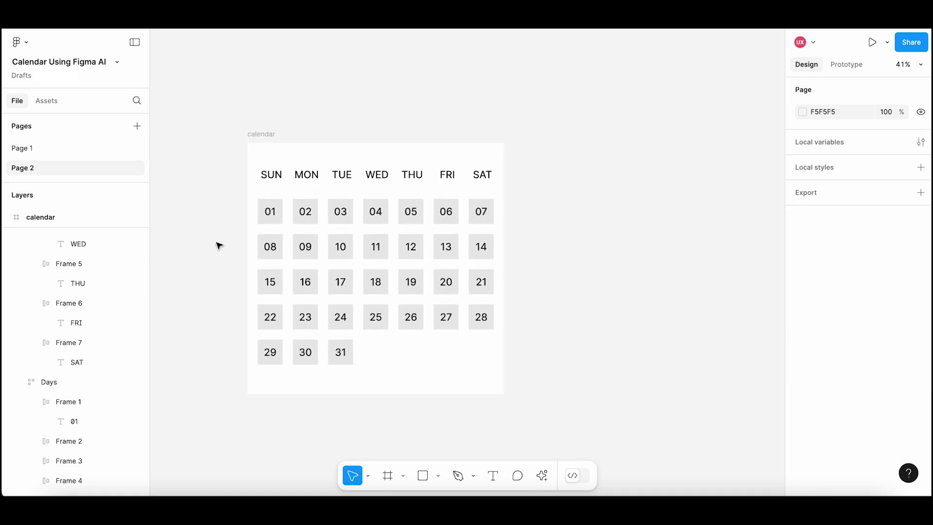
{"action": "left_click", "coordinate": [265, 134]}
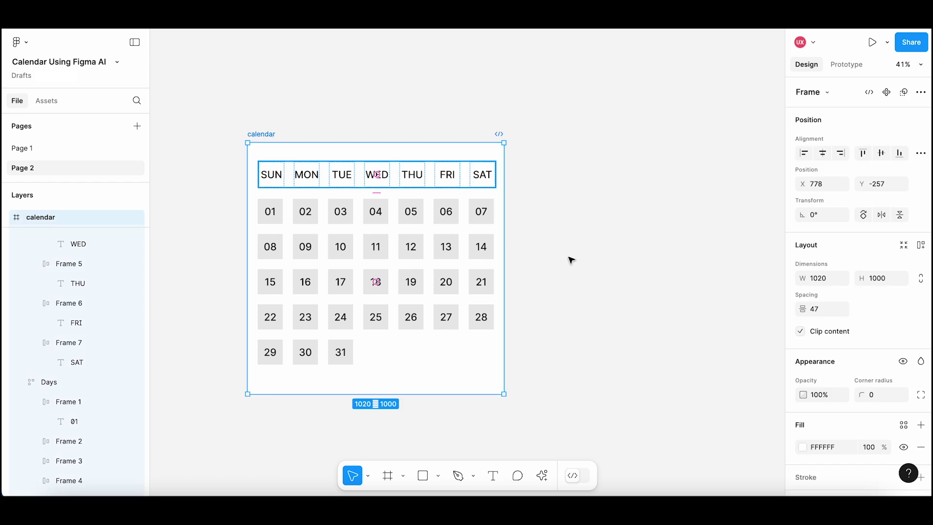
{"action": "left_click", "coordinate": [920, 245]}
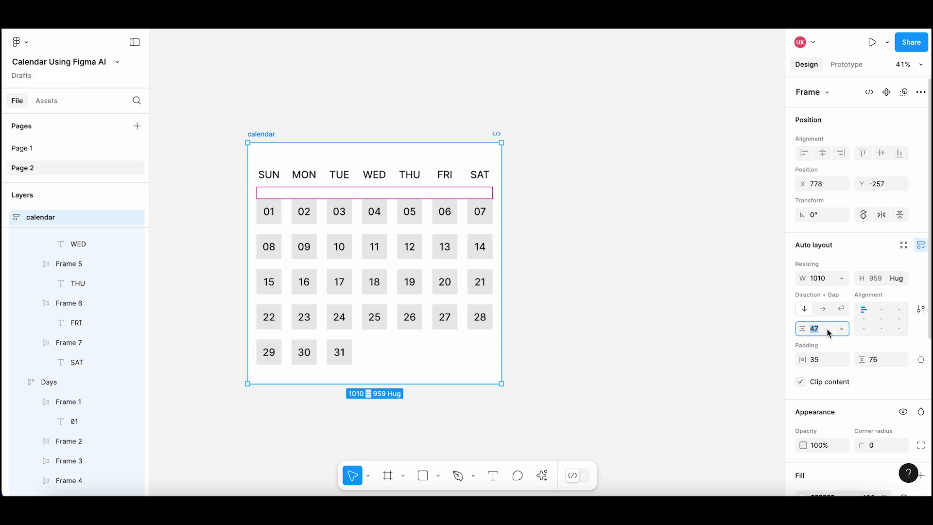
{"action": "type", "text": "32"}
{"action": "key", "text": "Return"}
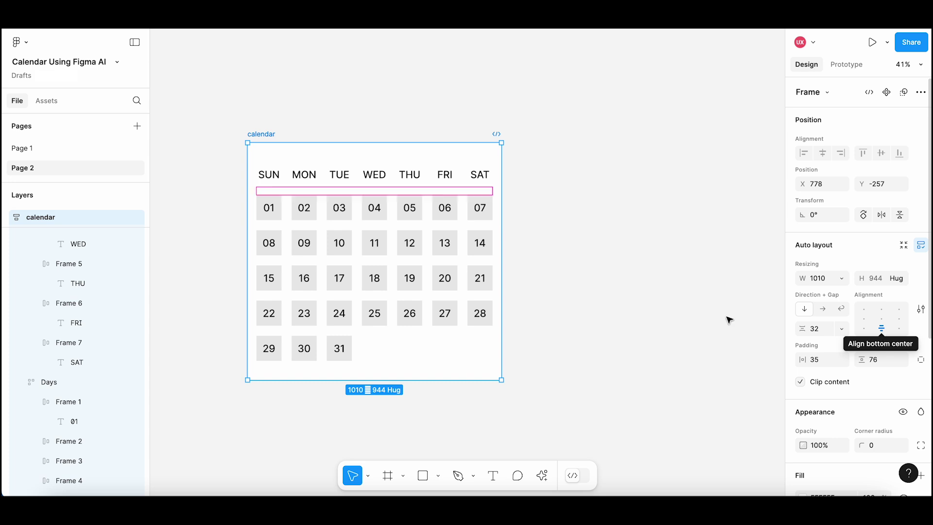
Step: Extend the calendar frame upward to about 1038 high and draw an empty frame about 927 by 89 above the weekday row
{"action": "left_click_drag", "start_coordinate": [403, 142], "coordinate": [403, 118]}
{"action": "left_click", "coordinate": [563, 161]}
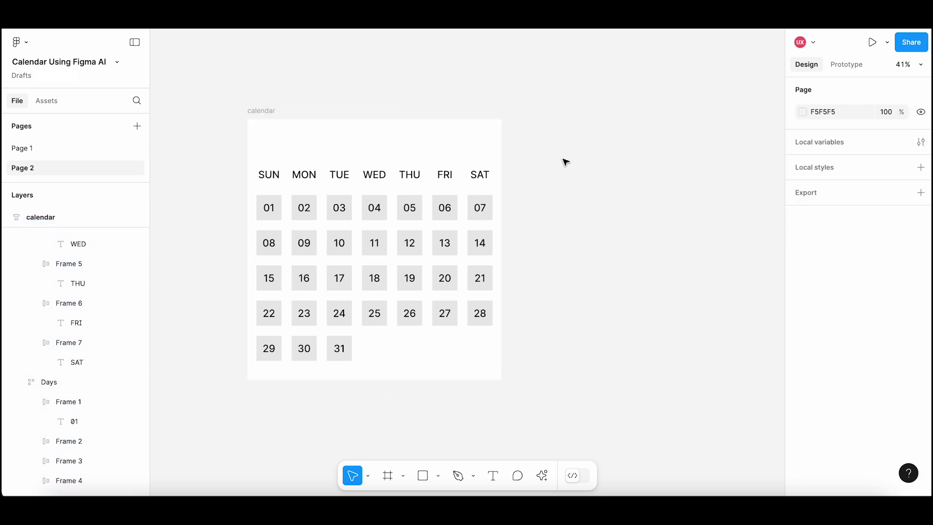
{"action": "left_click", "coordinate": [388, 476]}
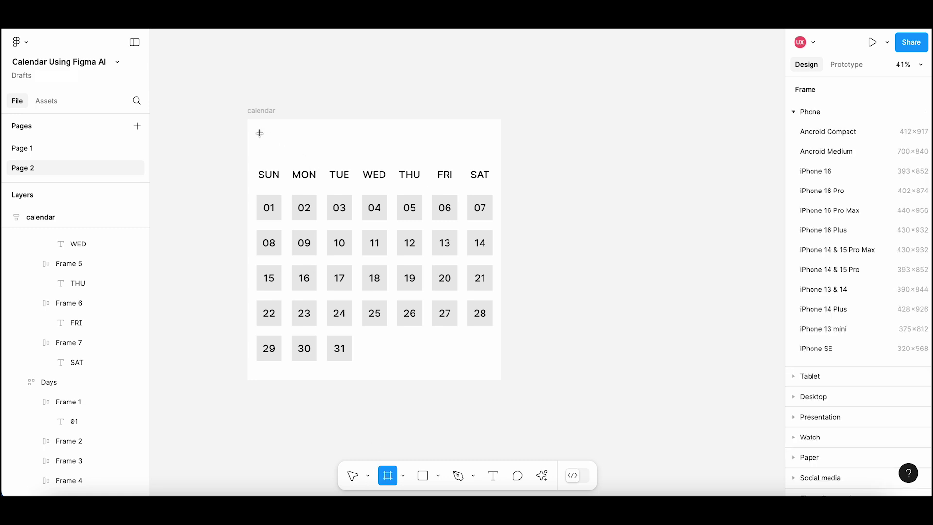
{"action": "left_click_drag", "start_coordinate": [264, 135], "coordinate": [490, 155]}
{"action": "left_click", "coordinate": [526, 160]}
{"action": "left_click", "coordinate": [442, 148]}
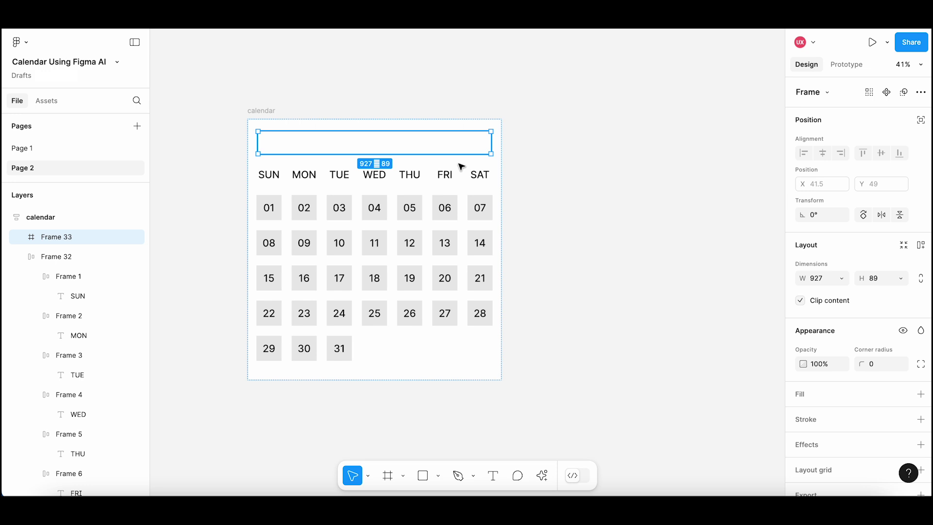
Step: Set the height of the empty frame above the weekday row to 100
{"action": "left_click", "coordinate": [878, 277]}
{"action": "type", "text": "100"}
{"action": "key", "text": "Return"}
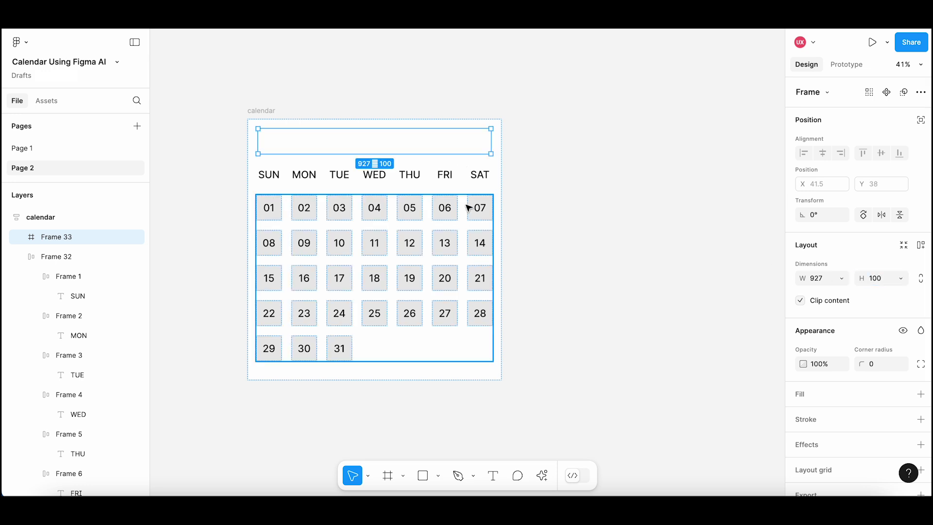
Step: Set the calendar frame's auto layout gap to 26
{"action": "left_click", "coordinate": [271, 113]}
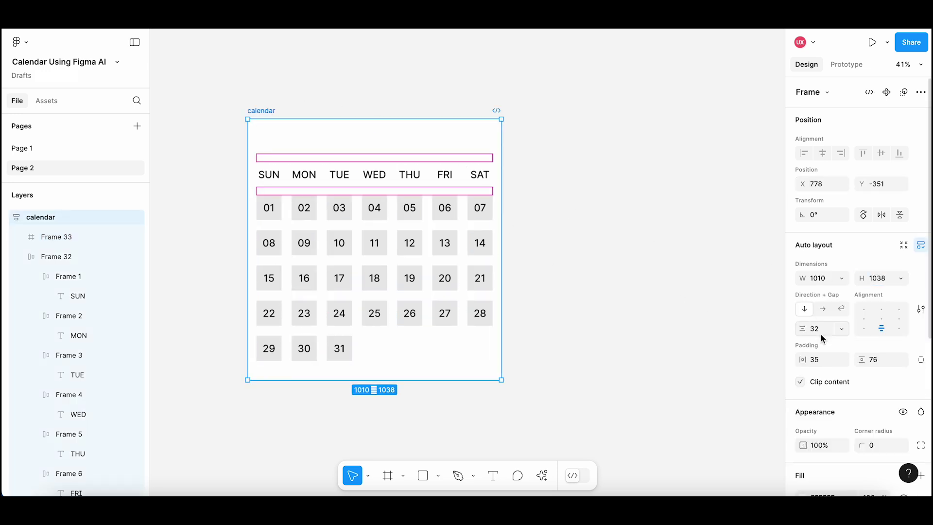
{"action": "left_click", "coordinate": [819, 334]}
{"action": "type", "text": "26"}
{"action": "key", "text": "Return"}
Step: Place a copy of the "01" text from the first date tile into the empty frame above the weekday row
{"action": "left_click", "coordinate": [285, 140]}
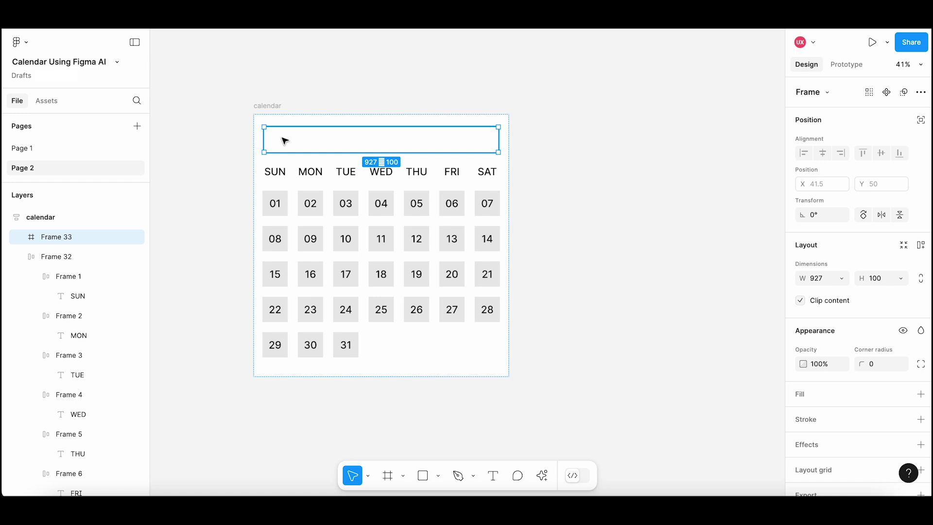
{"action": "double_click", "coordinate": [273, 204]}
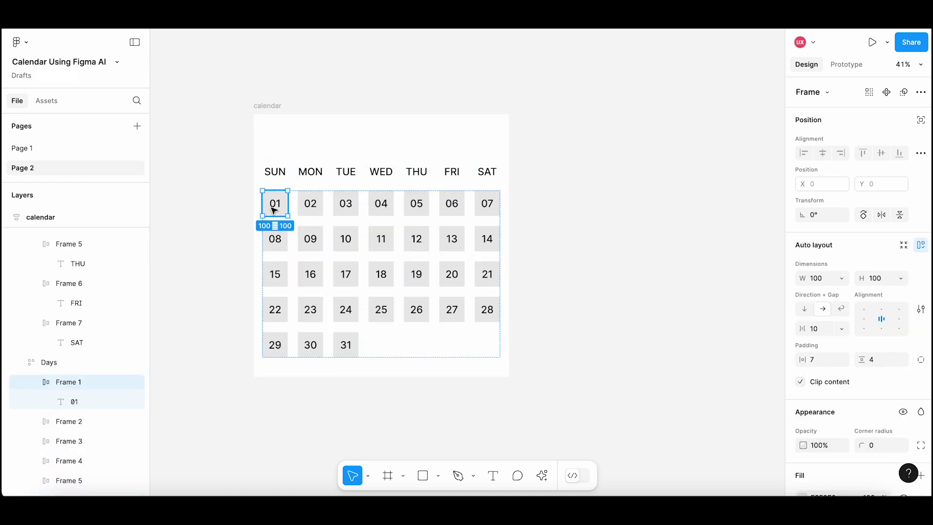
{"action": "double_click", "coordinate": [276, 209]}
{"action": "left_click_drag", "start_coordinate": [276, 209], "coordinate": [326, 151]}
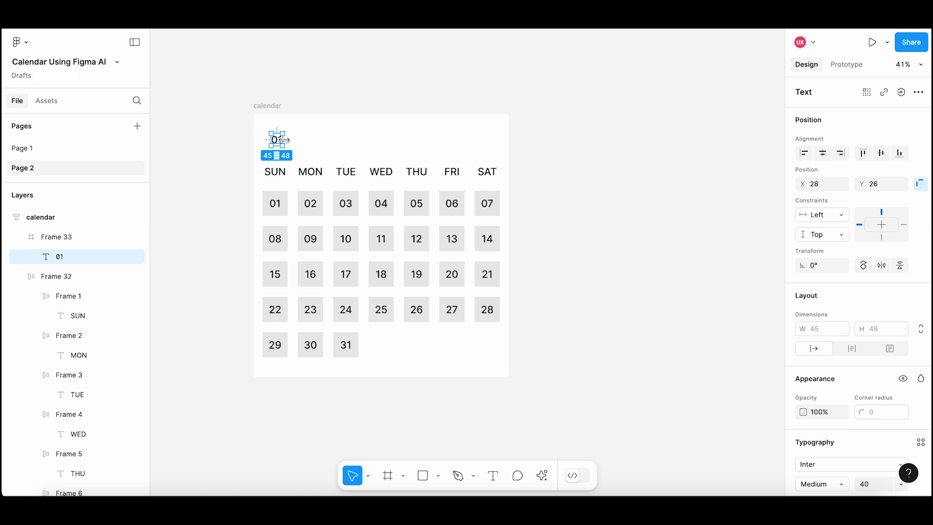
Step: Change the copied text to "March" and give its frame horizontal auto layout with a width of about 916
{"action": "double_click", "coordinate": [277, 141]}
{"action": "type", "text": "March"}
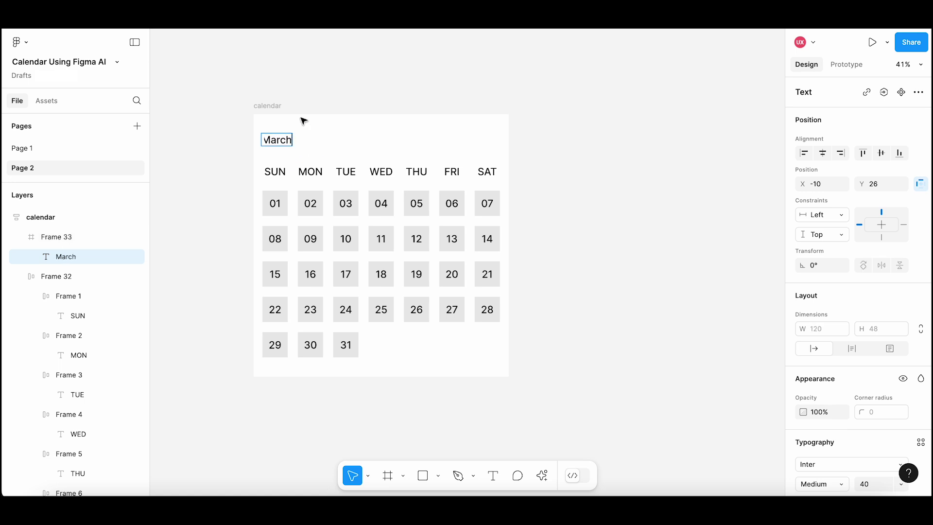
{"action": "key", "text": "Escape"}
{"action": "left_click", "coordinate": [325, 144]}
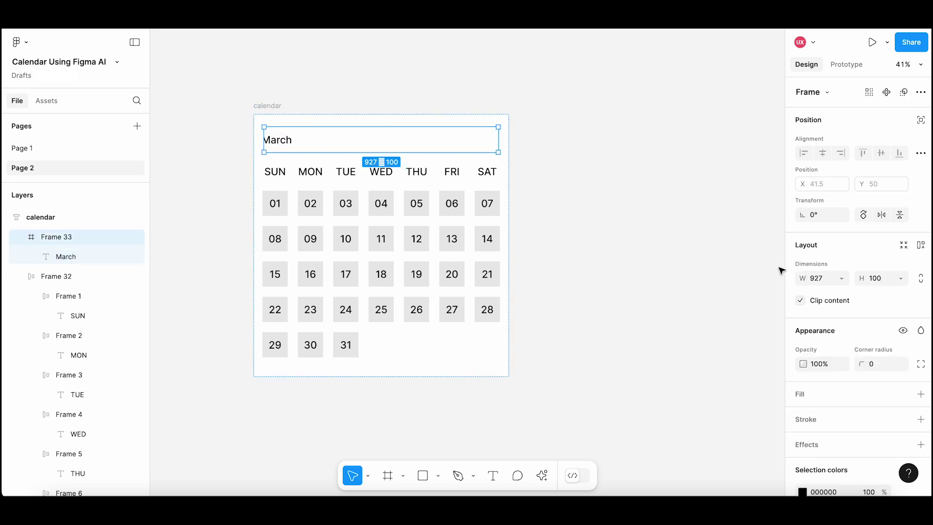
{"action": "left_click", "coordinate": [921, 245]}
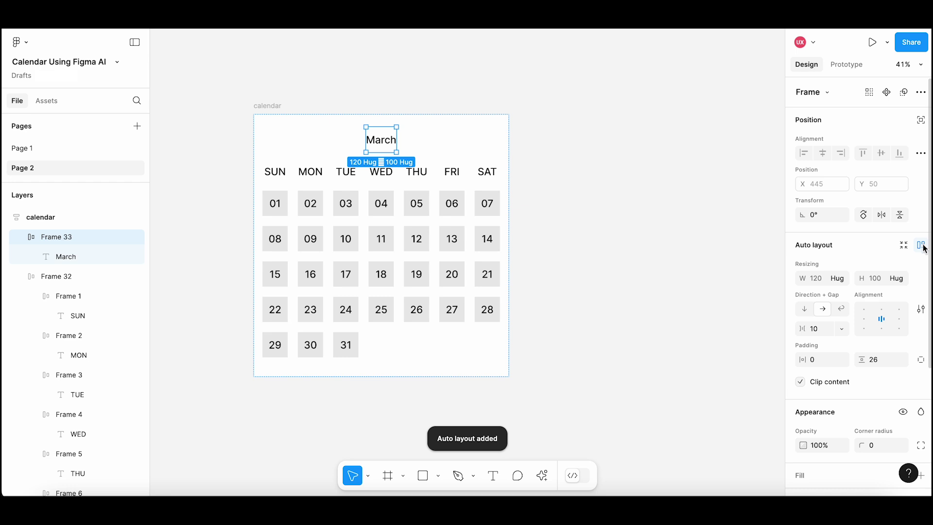
Step: Set the March title's font size to 52 and its weight to Bold
{"action": "key", "text": "Return"}
{"action": "key", "text": "Return"}
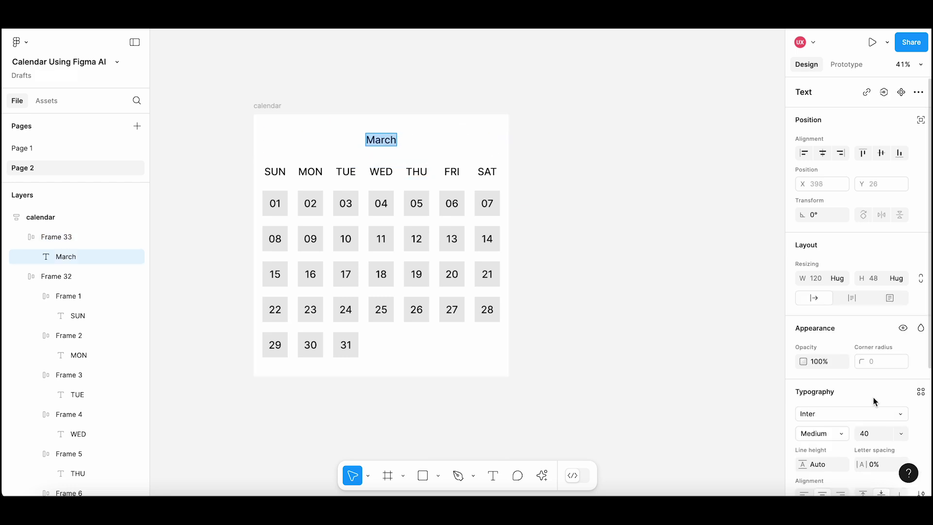
{"action": "left_click", "coordinate": [901, 435]}
{"action": "left_click", "coordinate": [900, 448]}
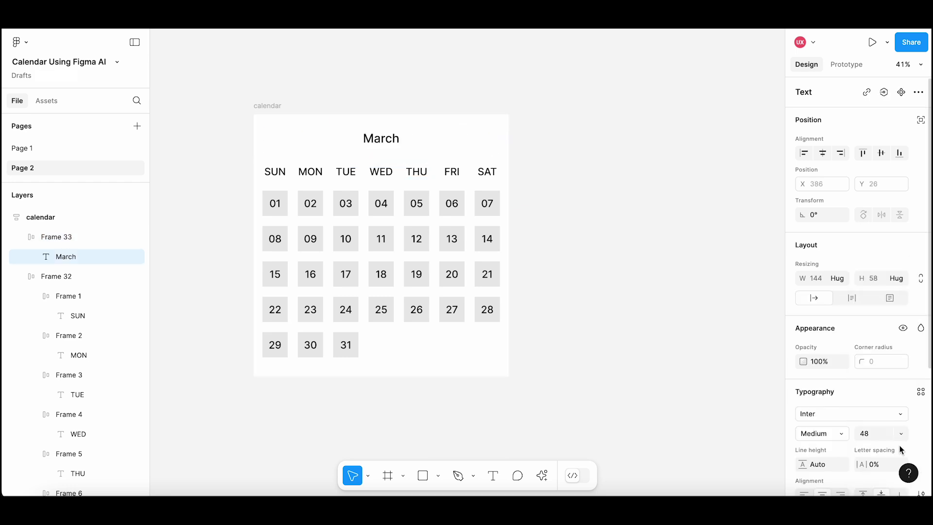
{"action": "type", "text": "52"}
{"action": "key", "text": "Return"}
{"action": "left_click", "coordinate": [840, 434]}
{"action": "left_click", "coordinate": [840, 460]}
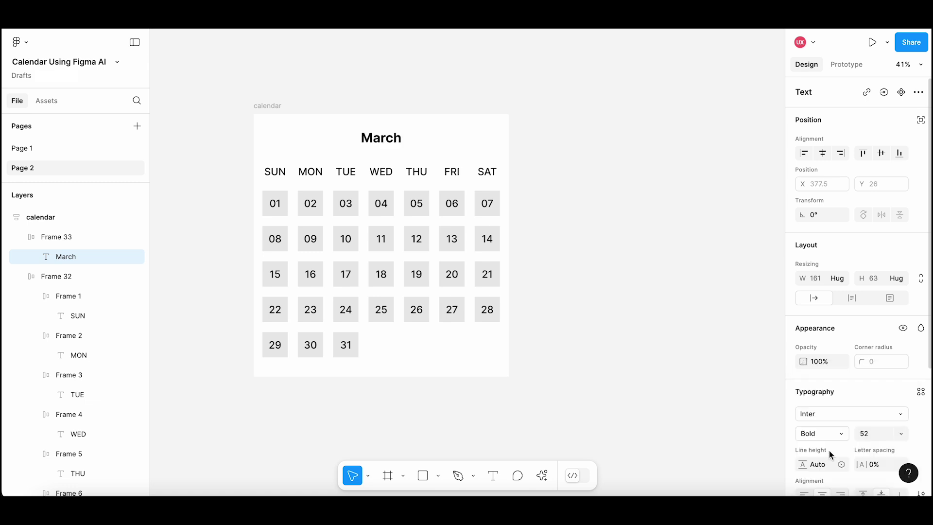
{"action": "left_click", "coordinate": [443, 144]}
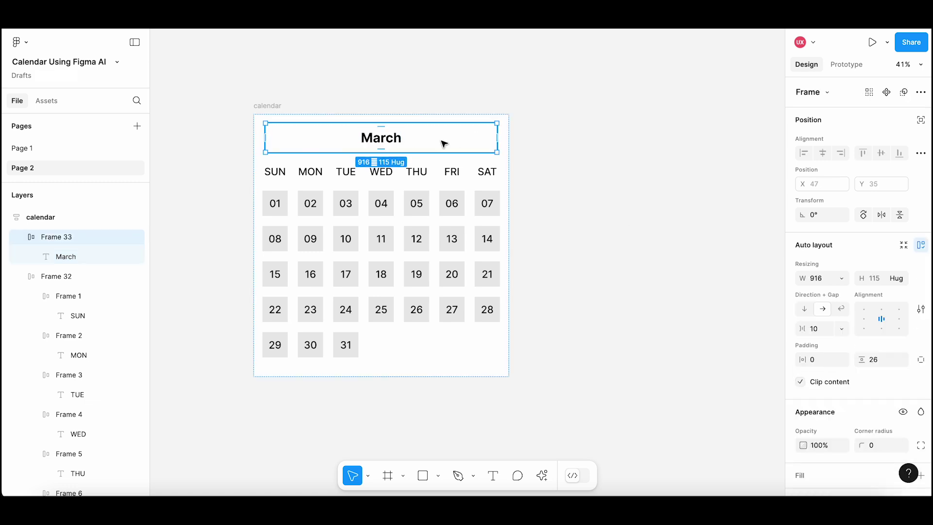
Step: Paste the copied left-arrow button into the March title frame and set that frame's vertical padding to 0
{"action": "key", "text": "ctrl+v"}
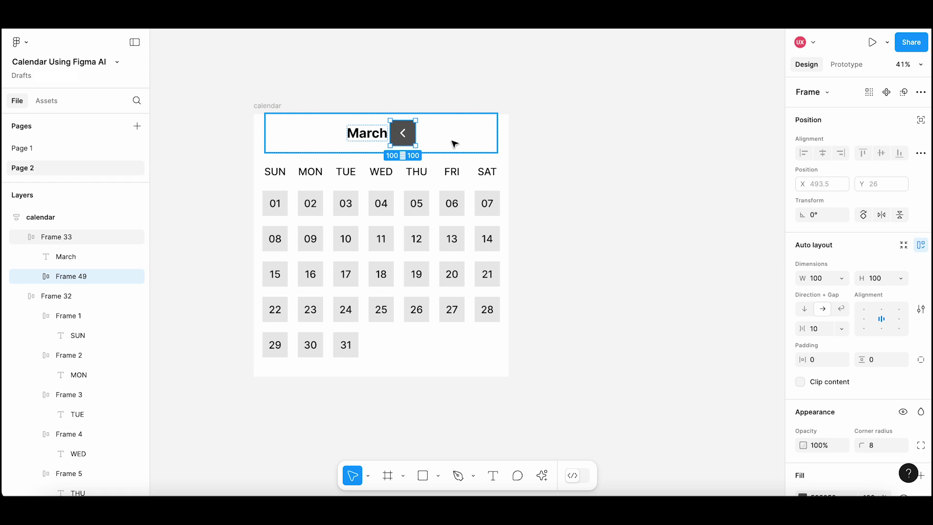
{"action": "left_click", "coordinate": [453, 142]}
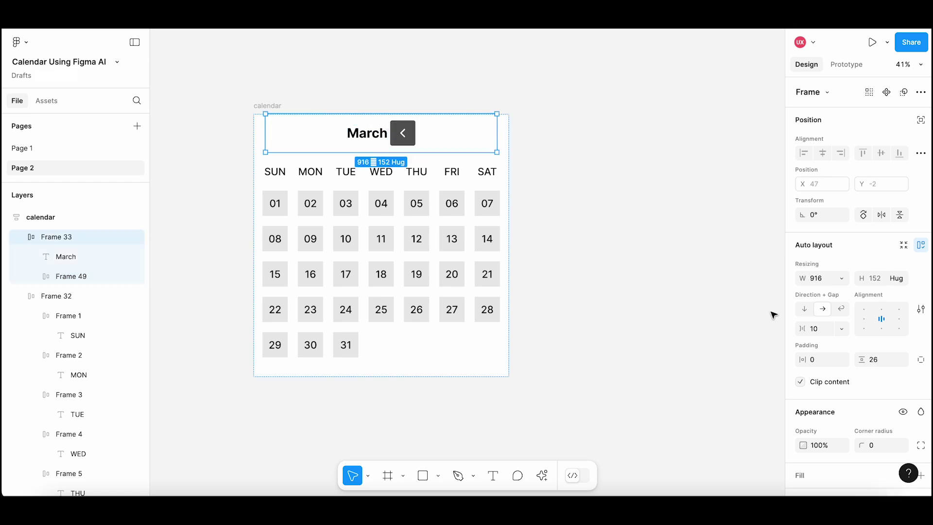
{"action": "left_click", "coordinate": [891, 363]}
{"action": "type", "text": "0"}
{"action": "key", "text": "Return"}
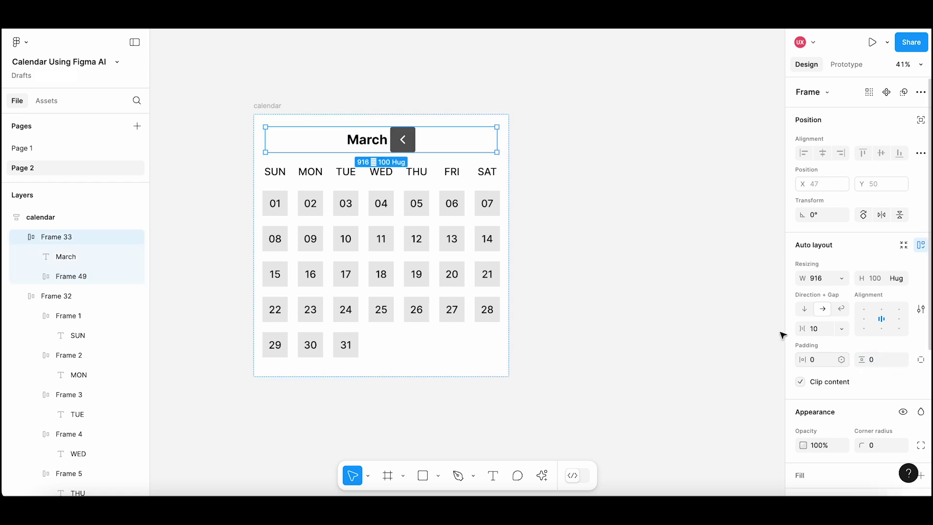
Step: Paste a second arrow button into the title frame and move the first one in front of the March text
{"action": "key", "text": "ctrl+v"}
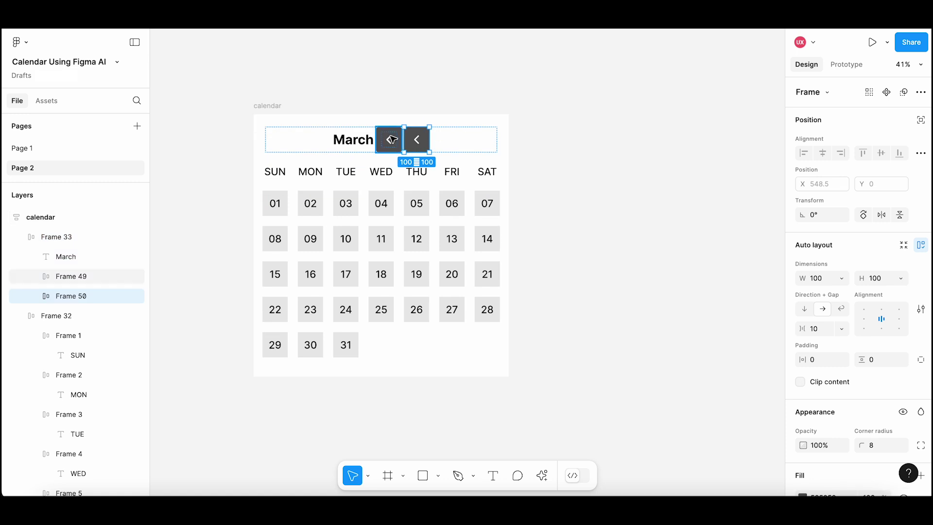
{"action": "left_click", "coordinate": [389, 141]}
{"action": "key", "text": "Left"}
Step: Rotate the arrow button after the March text to 180° so that it points right
{"action": "left_click", "coordinate": [416, 140]}
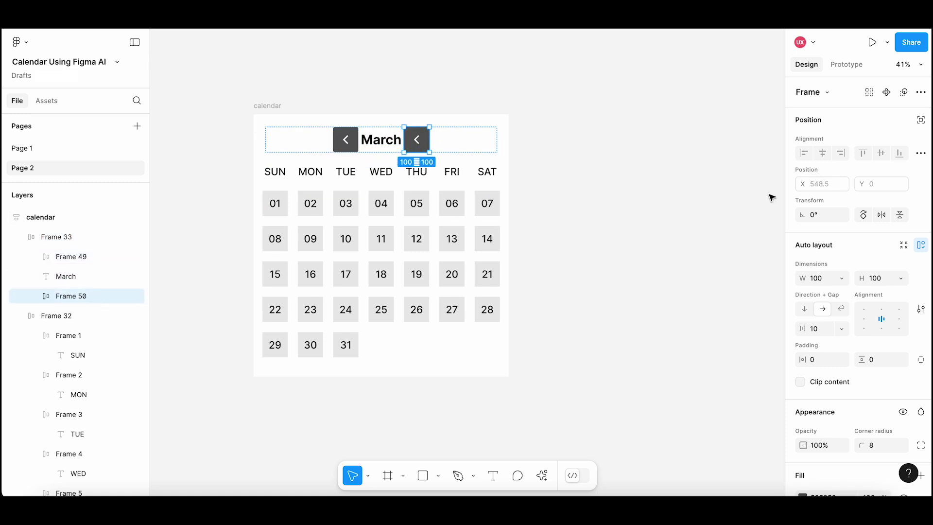
{"action": "left_click", "coordinate": [824, 218]}
{"action": "type", "text": "180"}
{"action": "key", "text": "Return"}
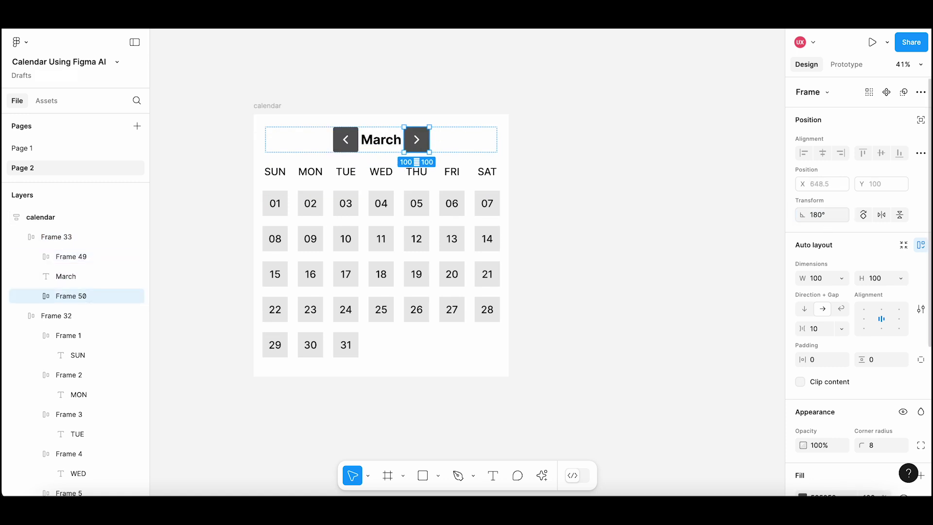
Step: Set the title frame's auto layout gap to Auto to spread the arrow buttons to both ends around March
{"action": "left_click", "coordinate": [468, 133]}
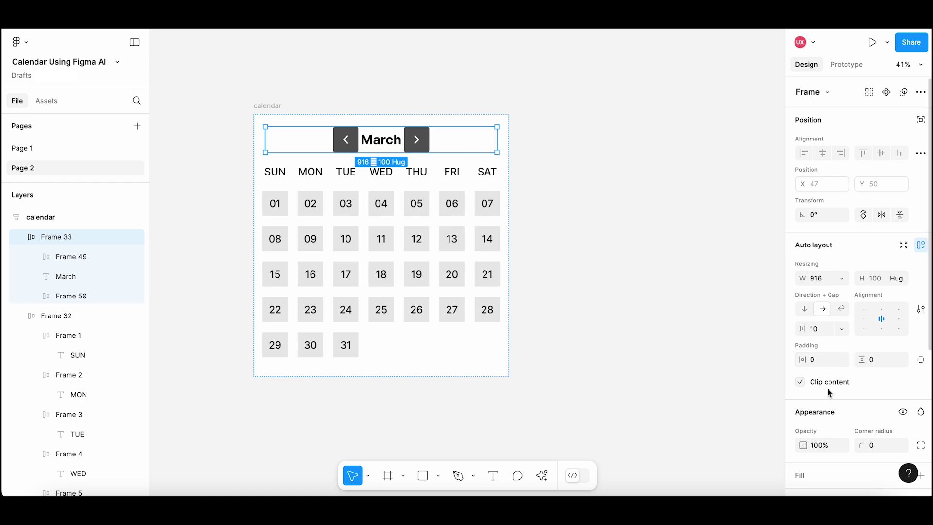
{"action": "left_click", "coordinate": [841, 329]}
{"action": "left_click", "coordinate": [840, 343]}
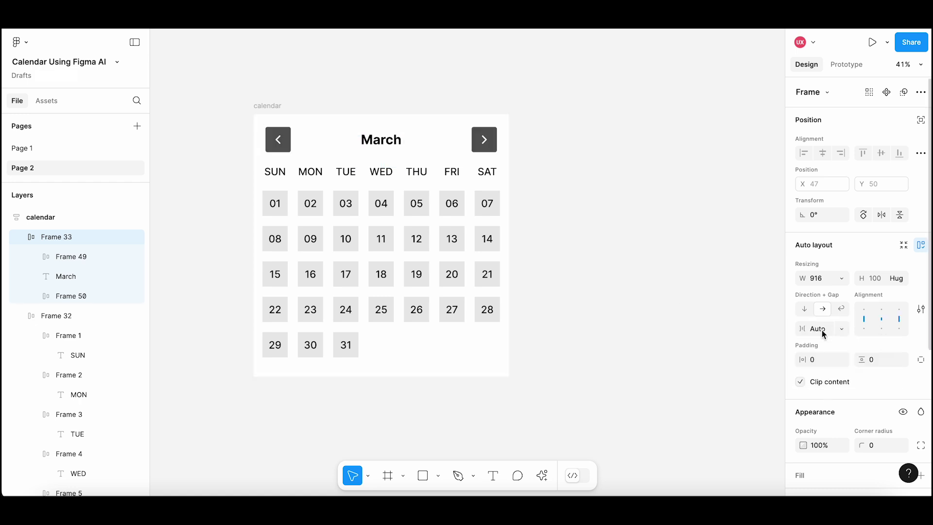
{"action": "left_click", "coordinate": [677, 264]}
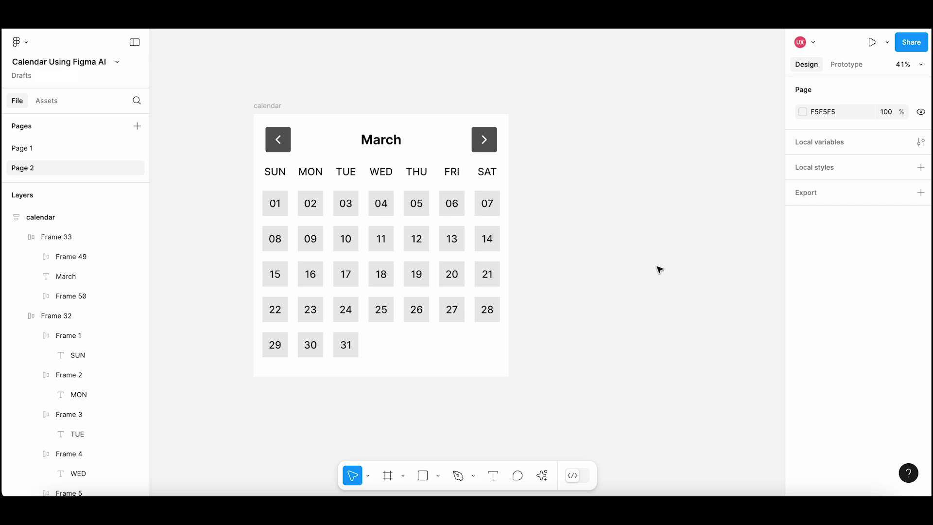
{"action": "scroll", "coordinate": [659, 270], "scroll_direction": "down", "scroll_amount": 2}
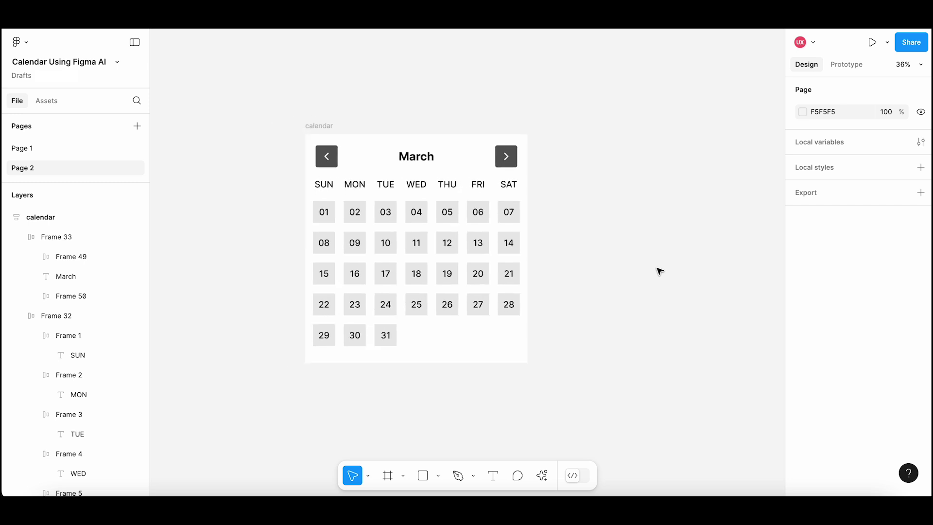